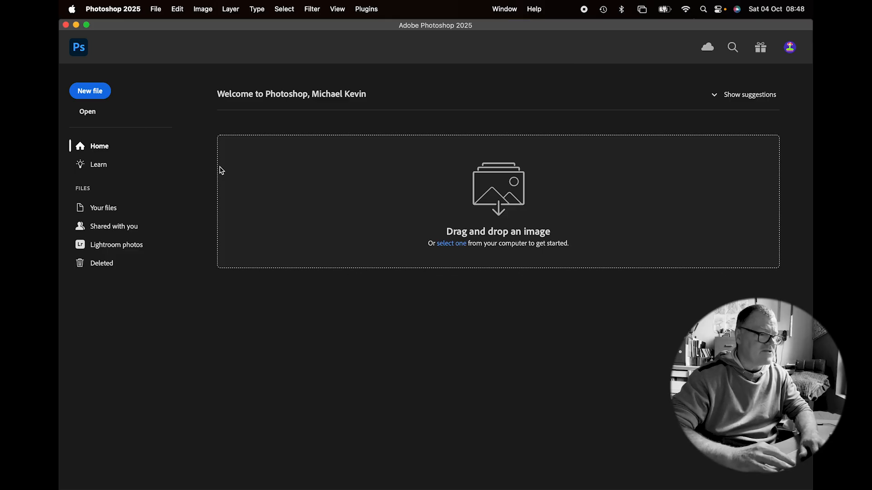
Create a new web document 1080 px wide and 1080 px high at a resolution of 150 pixels/inch
{"action": "left_click", "coordinate": [98, 93]}
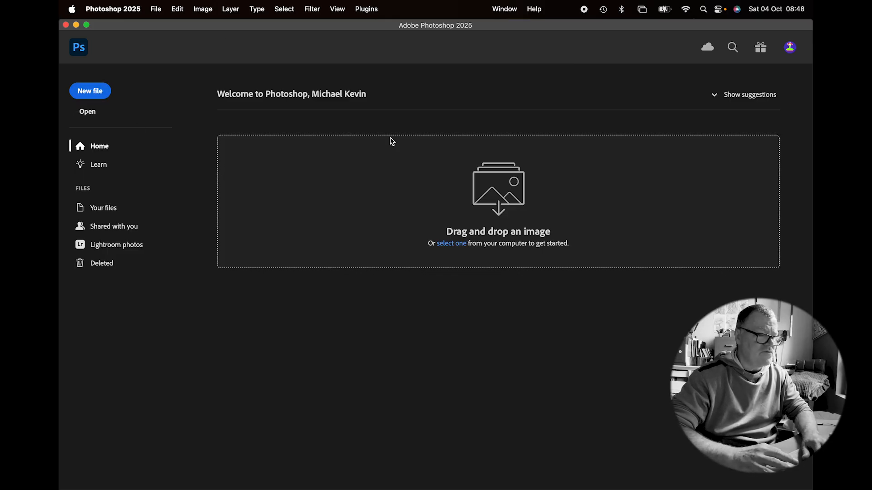
{"action": "left_click", "coordinate": [368, 89]}
{"action": "left_click", "coordinate": [586, 164]}
{"action": "type", "text": "1080"}
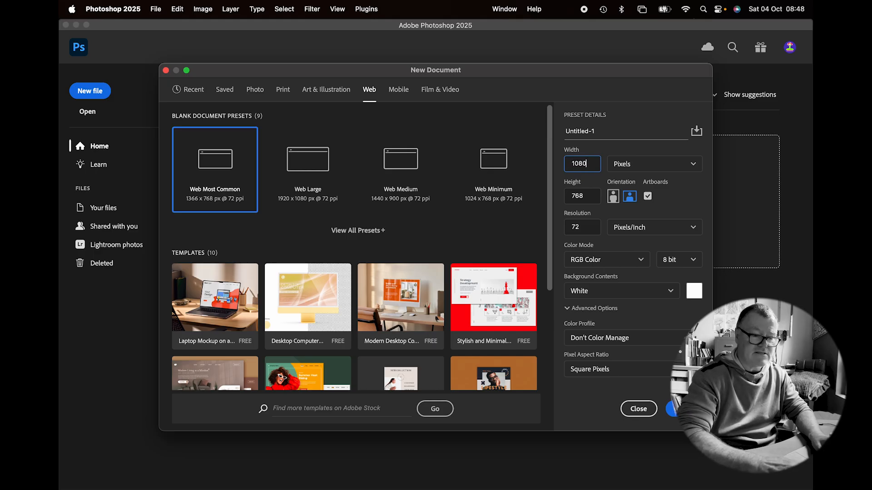
{"action": "key", "text": "Tab"}
{"action": "type", "text": "108"}
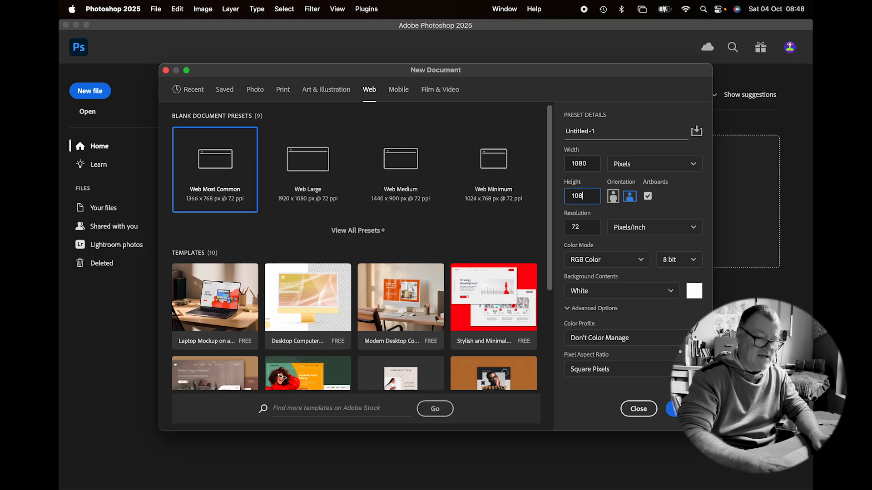
{"action": "key", "text": "Tab"}
{"action": "double_click", "coordinate": [588, 228]}
{"action": "type", "text": "150"}
{"action": "key", "text": "Tab"}
{"action": "double_click", "coordinate": [590, 229]}
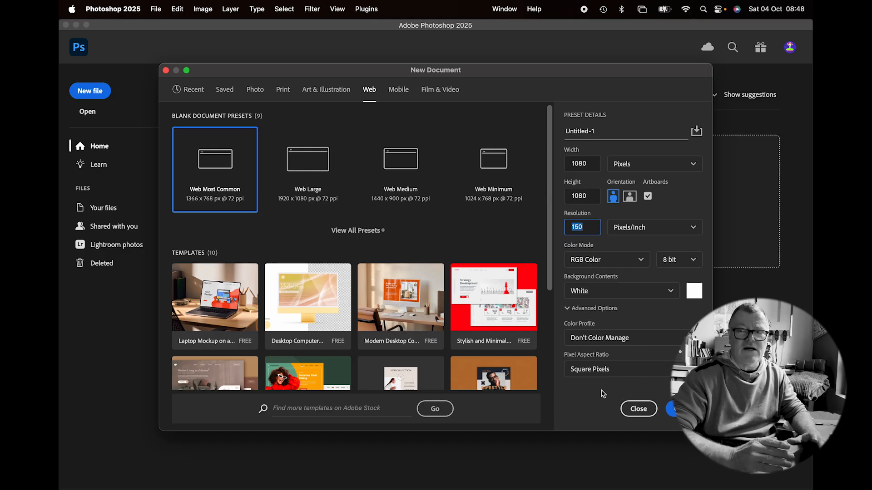
{"action": "key", "text": "Return"}
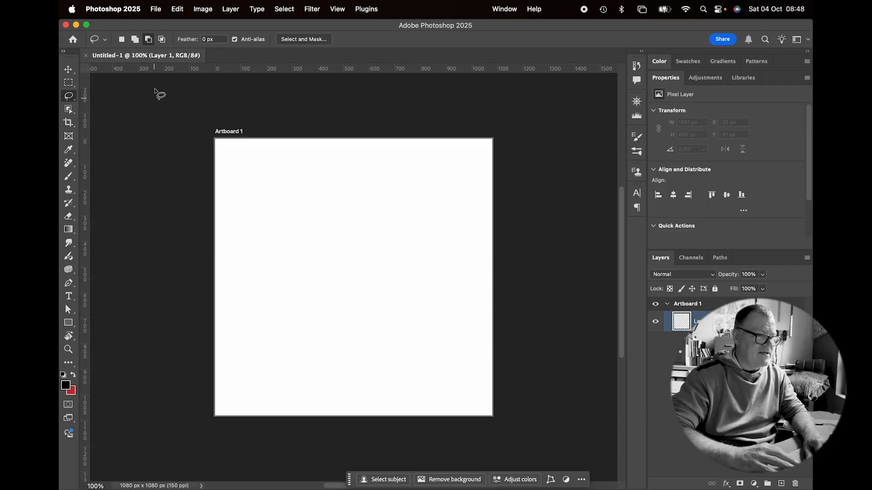
Place Coke Wave.jpg from the Advanced Compositing folder as an embedded image and enlarge it to about 82% to cover the artboard
{"action": "left_click", "coordinate": [156, 10]}
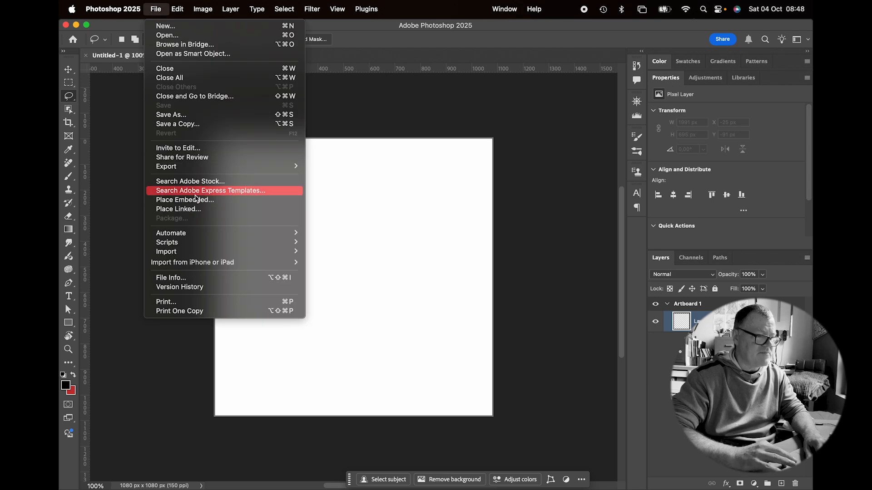
{"action": "left_click", "coordinate": [195, 201]}
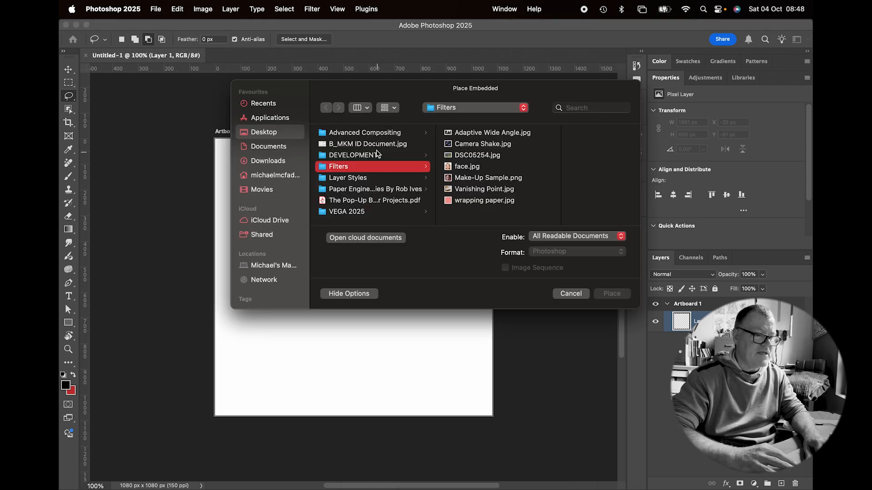
{"action": "left_click", "coordinate": [375, 133]}
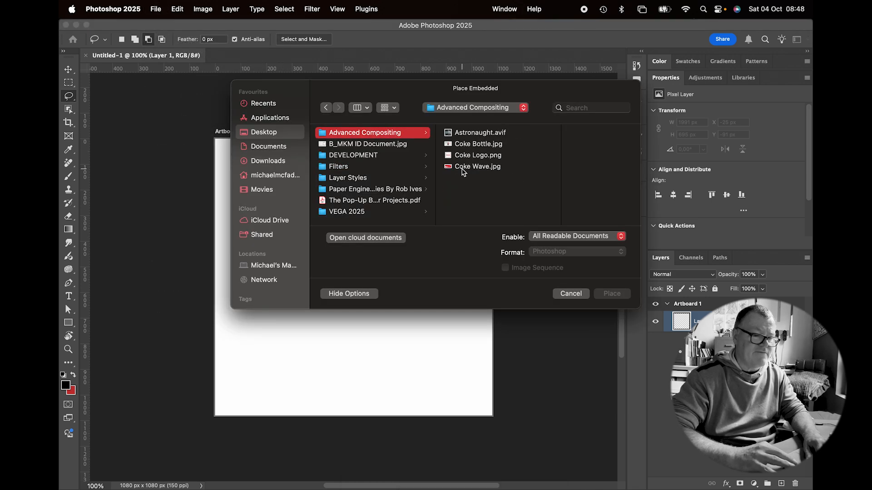
{"action": "left_click", "coordinate": [461, 167]}
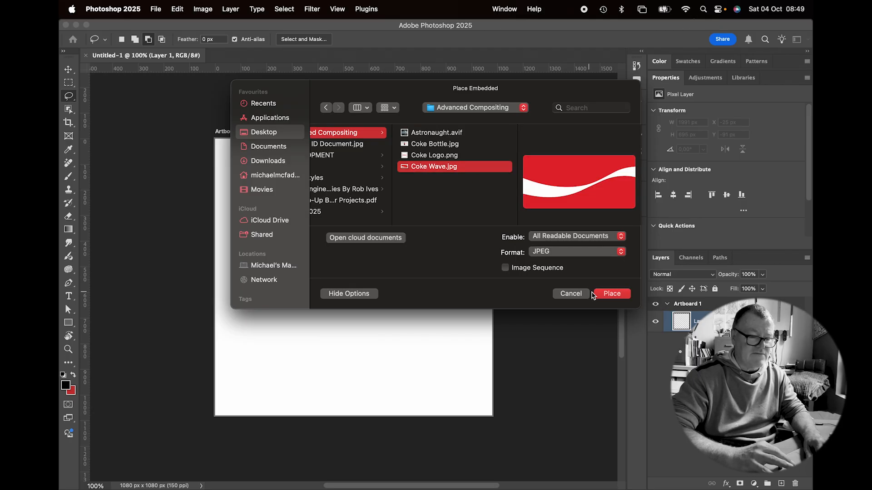
{"action": "left_click", "coordinate": [611, 294]}
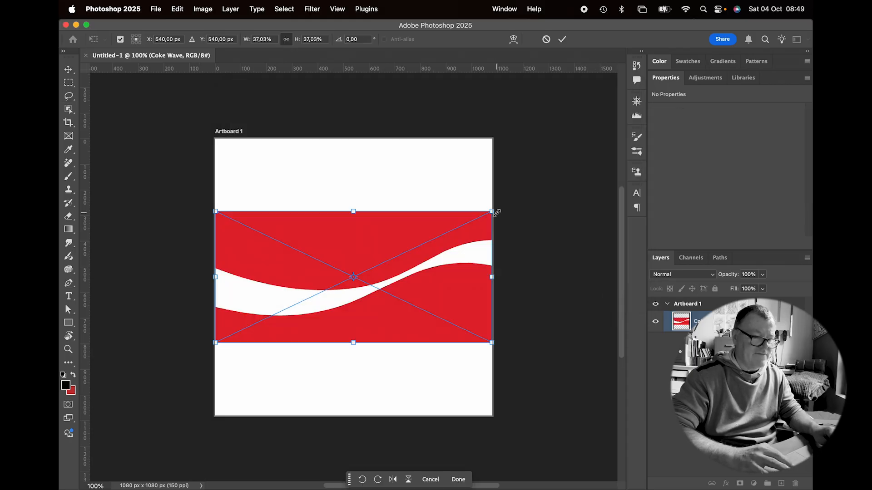
{"action": "mouse_move", "coordinate": [492, 211]}
{"action": "left_mouse_down"}
{"action": "mouse_move", "coordinate": [588, 136]}
{"action": "mouse_move", "coordinate": [633, 120]}
{"action": "mouse_move", "coordinate": [596, 129]}
{"action": "mouse_move", "coordinate": [605, 128]}
{"action": "left_mouse_up"}
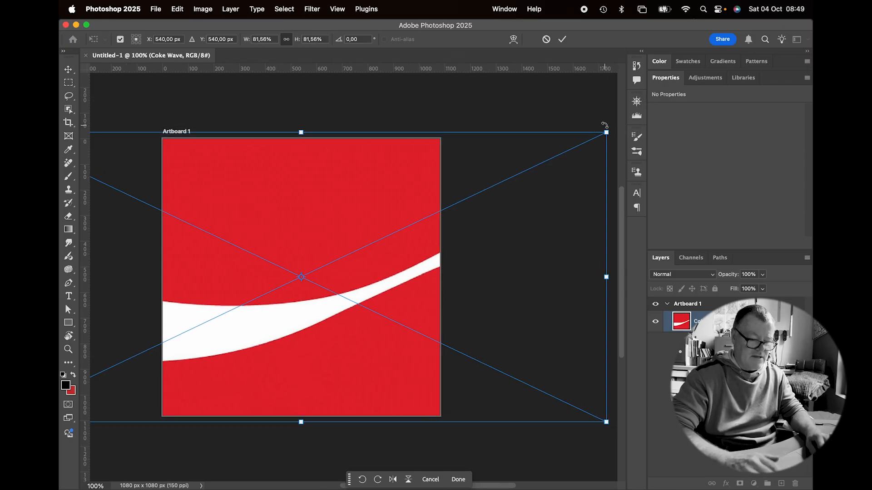
{"action": "key", "text": "Return"}
Select the white wave with the Magic Wand and copy it to its own layer
{"action": "key", "text": "l"}
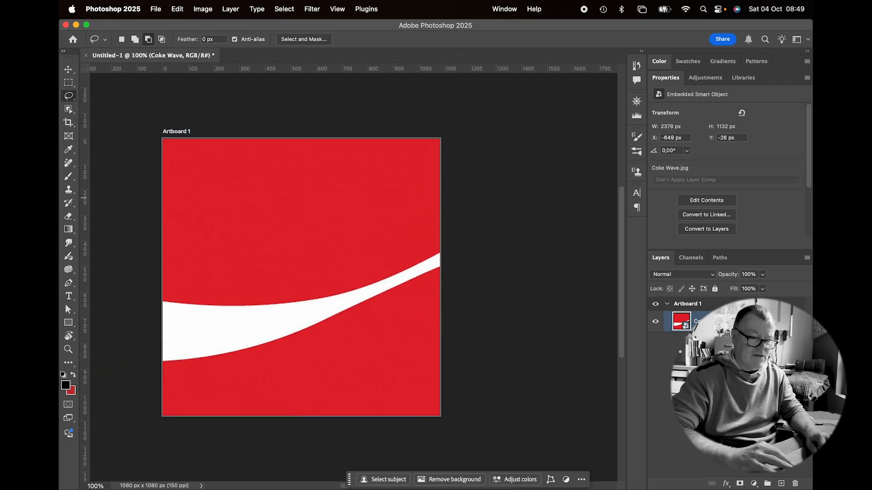
{"action": "left_click_drag", "start_coordinate": [70, 113], "coordinate": [100, 128]}
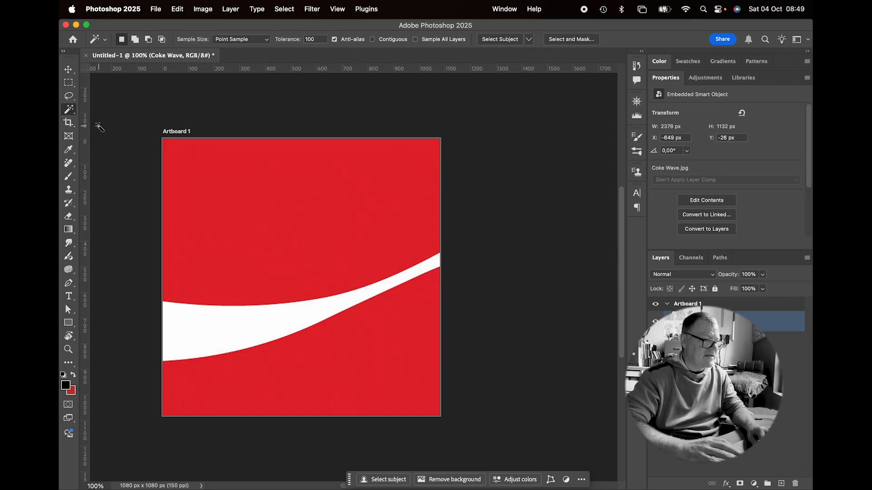
{"action": "left_click", "coordinate": [226, 327]}
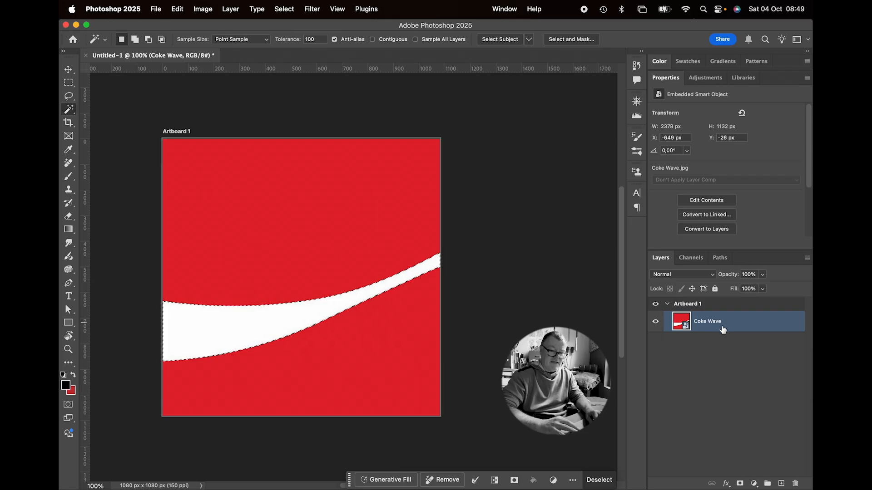
{"action": "key", "text": "super+j"}
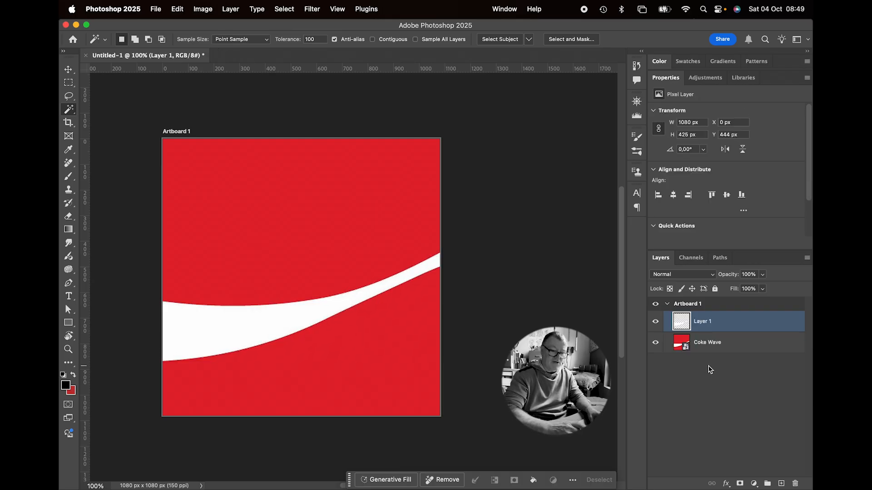
Add a new layer directly above Coke Wave and fill it with the red sampled from the image
{"action": "left_click", "coordinate": [725, 346]}
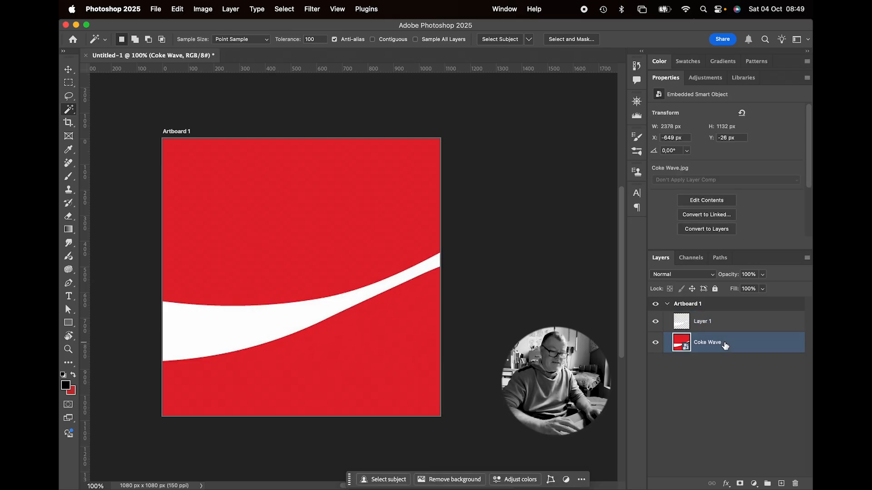
{"action": "left_click", "coordinate": [778, 482]}
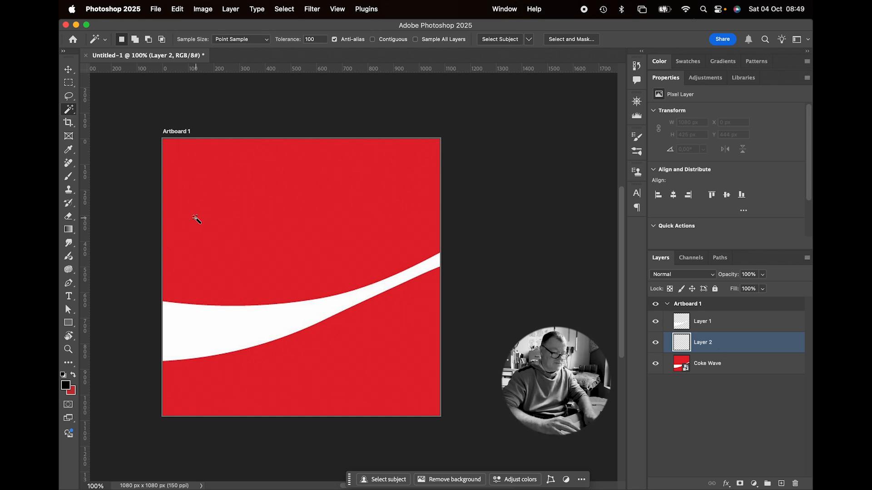
{"action": "key", "text": "i"}
{"action": "left_click", "coordinate": [255, 190]}
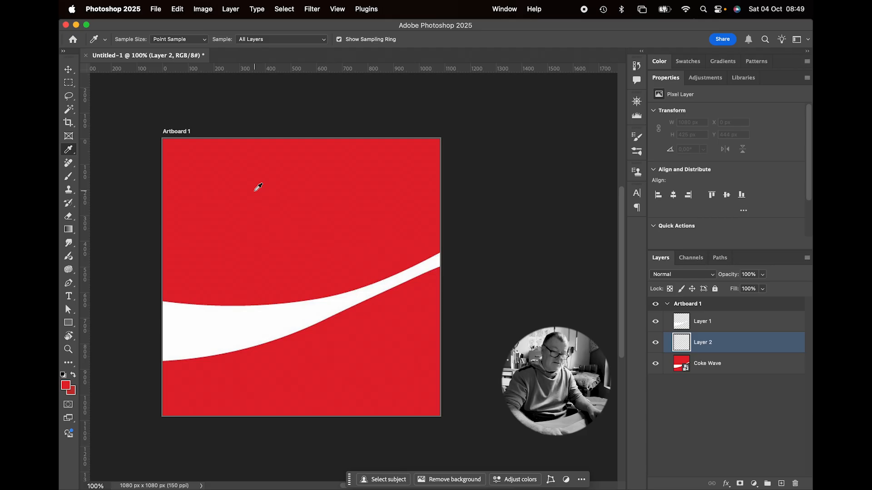
{"action": "key", "text": "alt+BackSpace"}
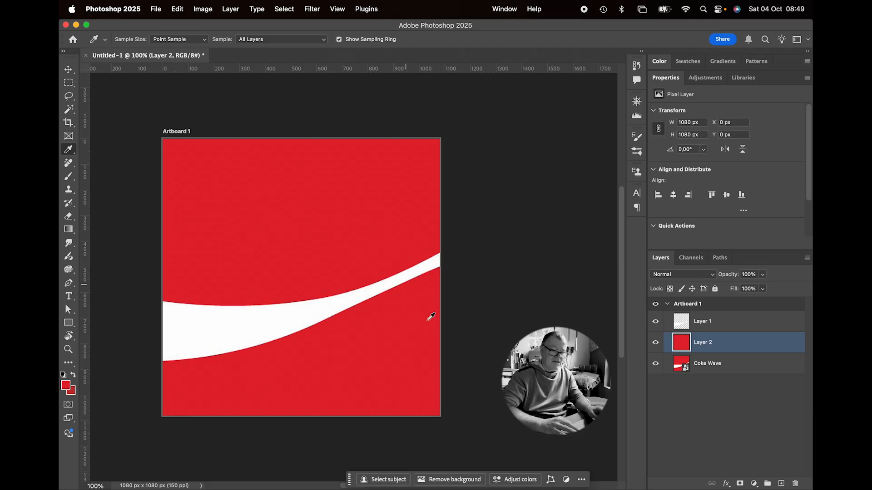
Toggle the visibility of the white wave layer to check its separation from the red fill
{"action": "left_click", "coordinate": [655, 323]}
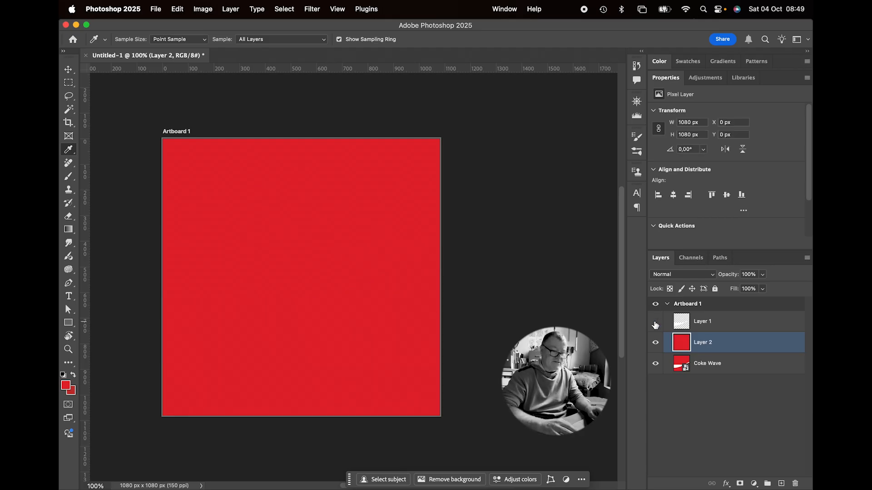
{"action": "left_click", "coordinate": [656, 323]}
{"action": "left_click", "coordinate": [655, 324]}
{"action": "left_click", "coordinate": [655, 324]}
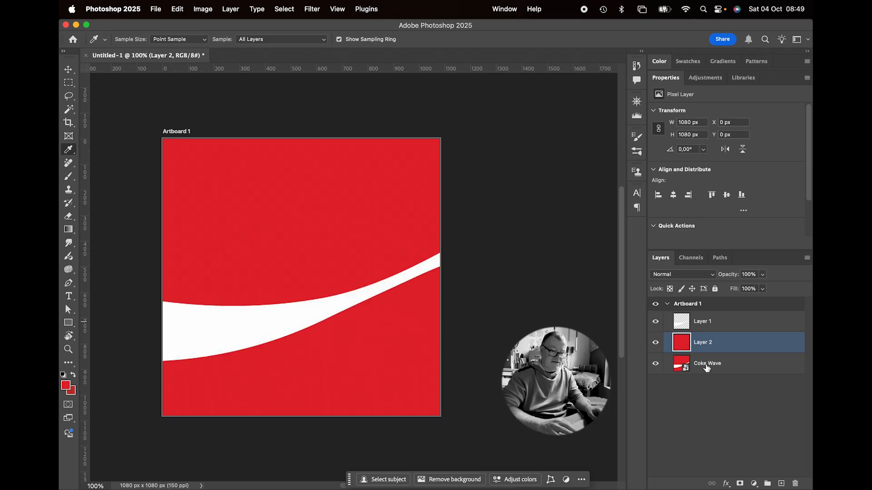
Delete the Coke Wave layer and rename the red fill layer as Coke Red
{"action": "left_click", "coordinate": [705, 364]}
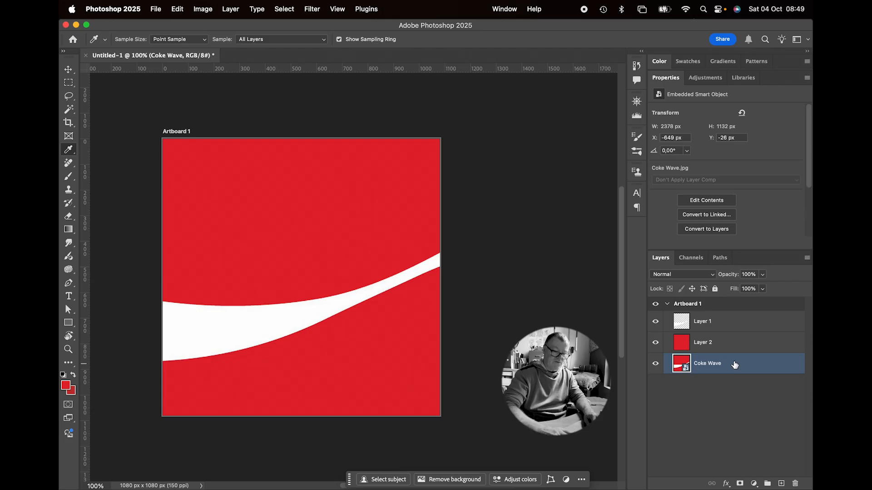
{"action": "key", "text": "BackSpace"}
{"action": "double_click", "coordinate": [705, 343]}
{"action": "type", "text": "Co"}
{"action": "key", "text": "Return"}
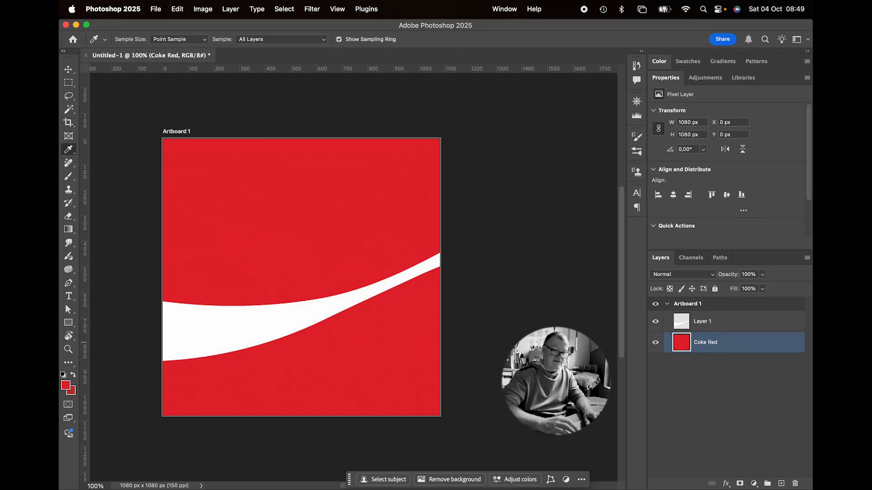
Rename the white wave layer as White Swash
{"action": "double_click", "coordinate": [703, 321]}
{"action": "type", "text": "White Sw"}
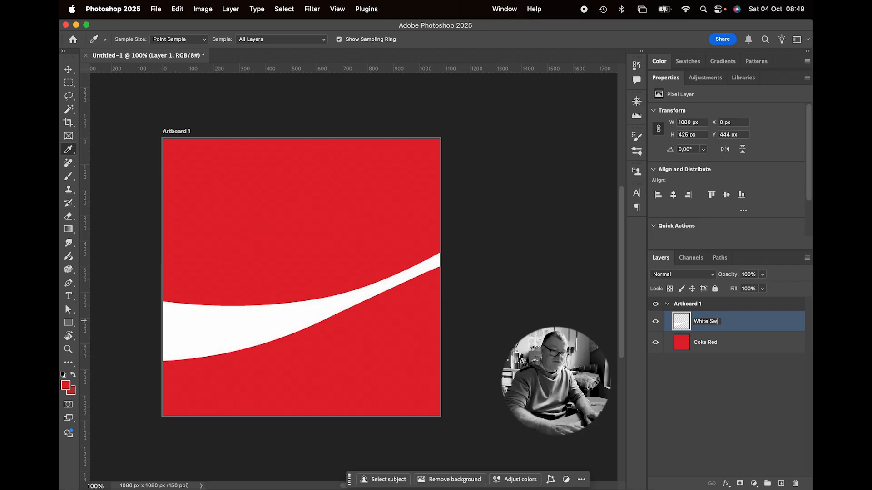
{"action": "key", "text": "Return"}
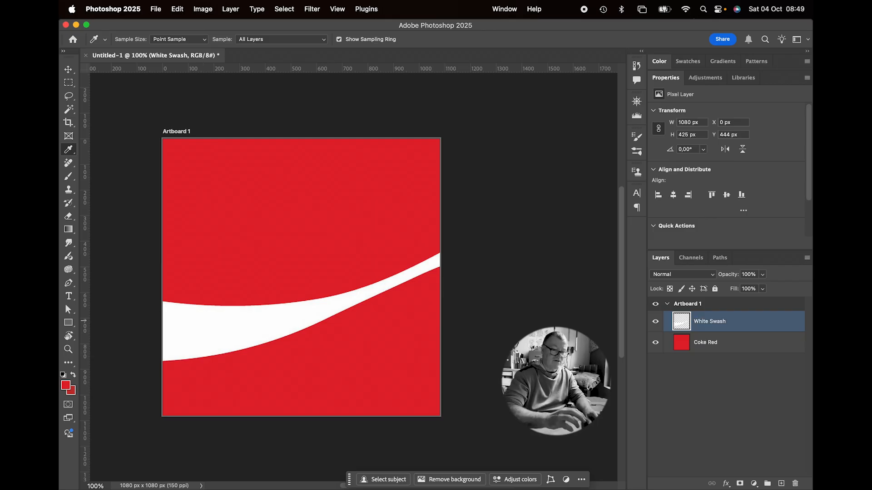
Place Coke Logo.png as an embedded image above the White Swash layer, keeping its fitted size
{"action": "left_click", "coordinate": [68, 70]}
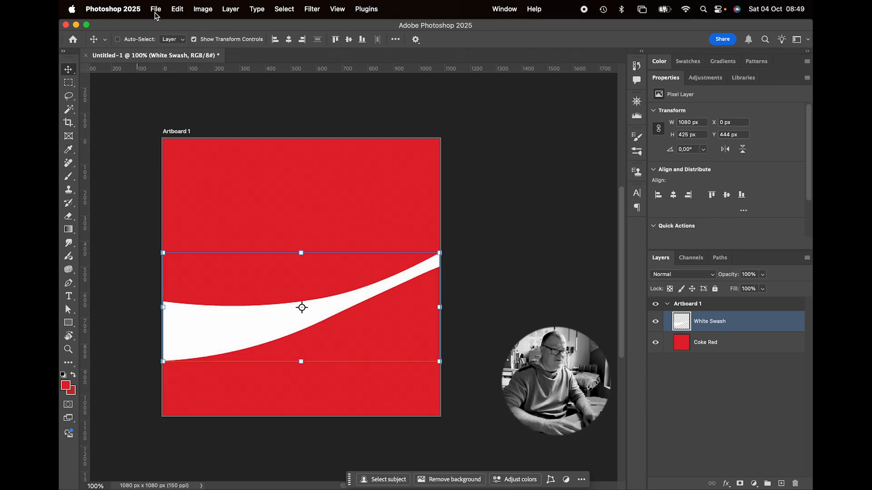
{"action": "left_click", "coordinate": [156, 9]}
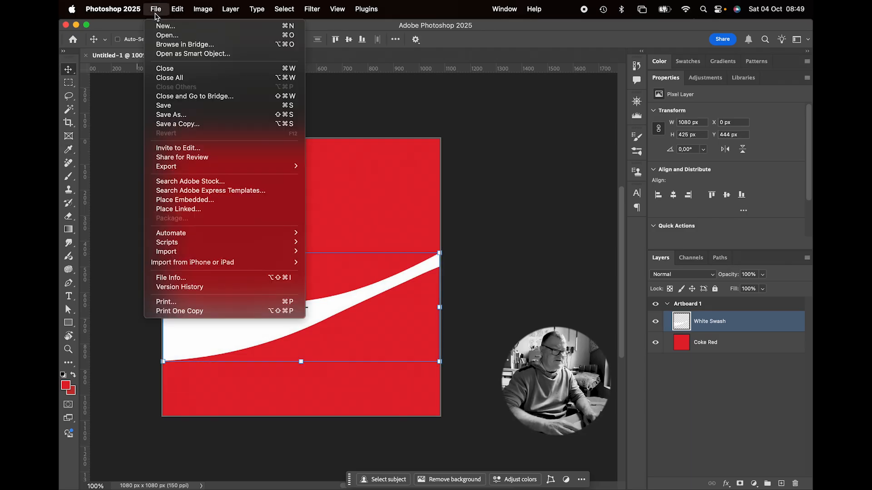
{"action": "left_click", "coordinate": [196, 200]}
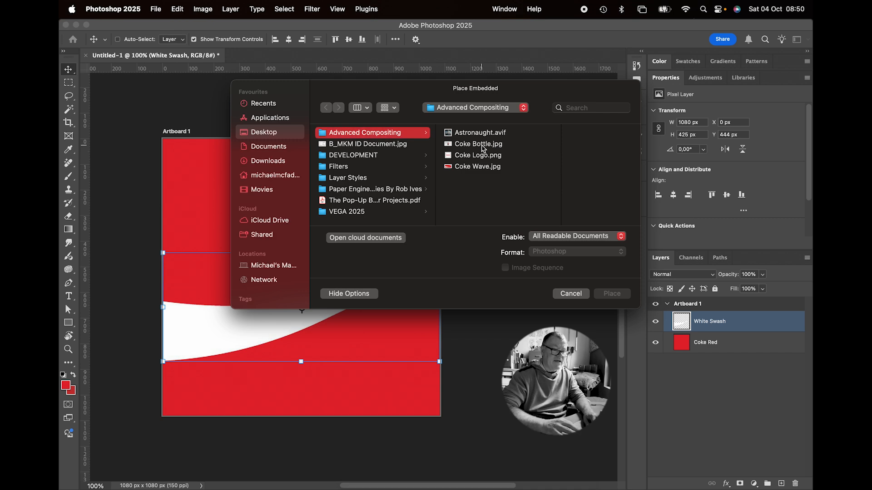
{"action": "left_click", "coordinate": [478, 155]}
{"action": "left_click", "coordinate": [612, 294]}
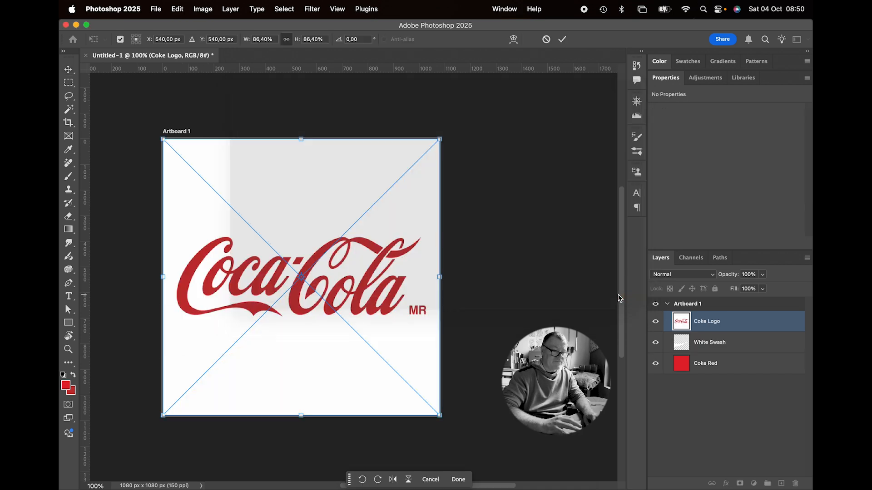
{"action": "key", "text": "Return"}
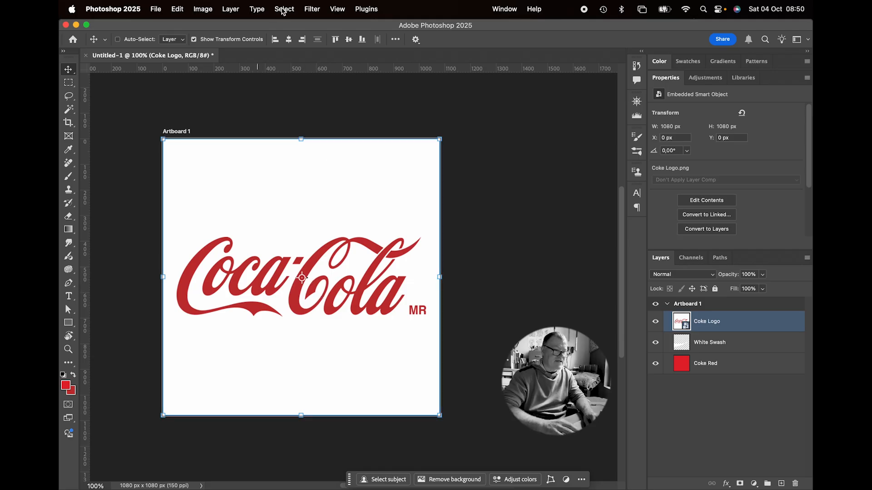
Select the red logo lettering with Color Range, using Sampled Colors and a fuzziness of 90
{"action": "left_click", "coordinate": [284, 9]}
{"action": "left_click", "coordinate": [302, 111]}
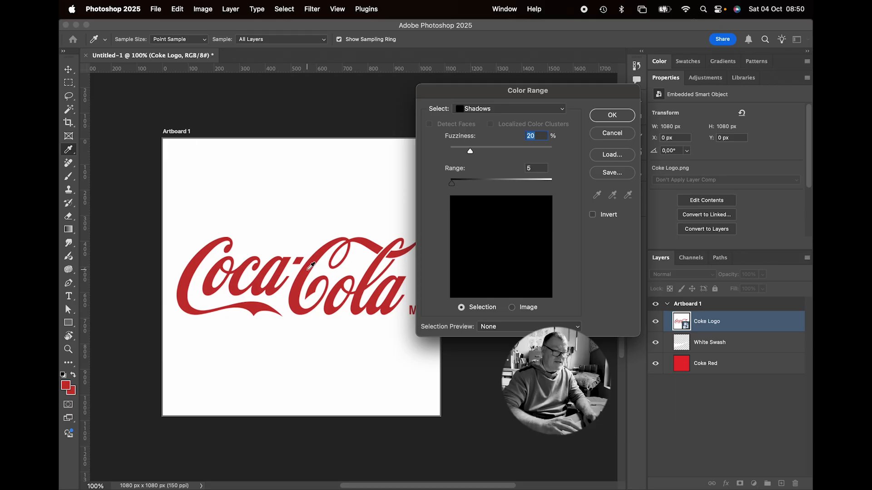
{"action": "left_click", "coordinate": [484, 109]}
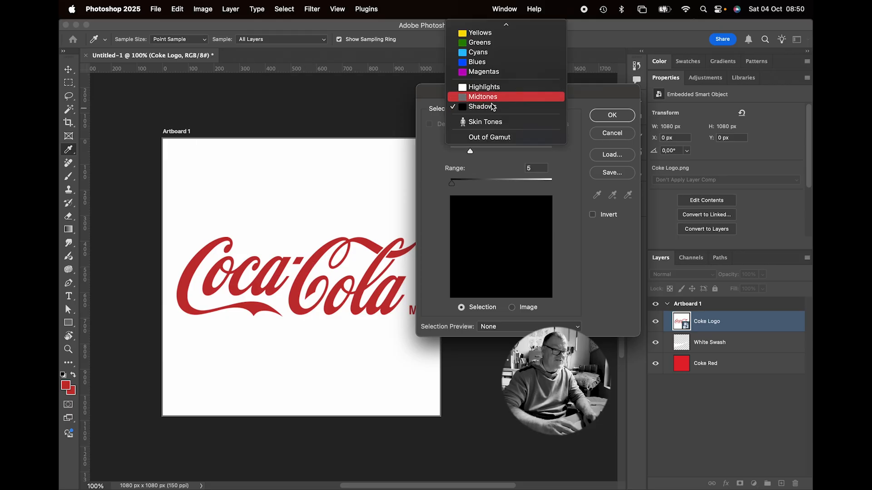
{"action": "left_click", "coordinate": [492, 27]}
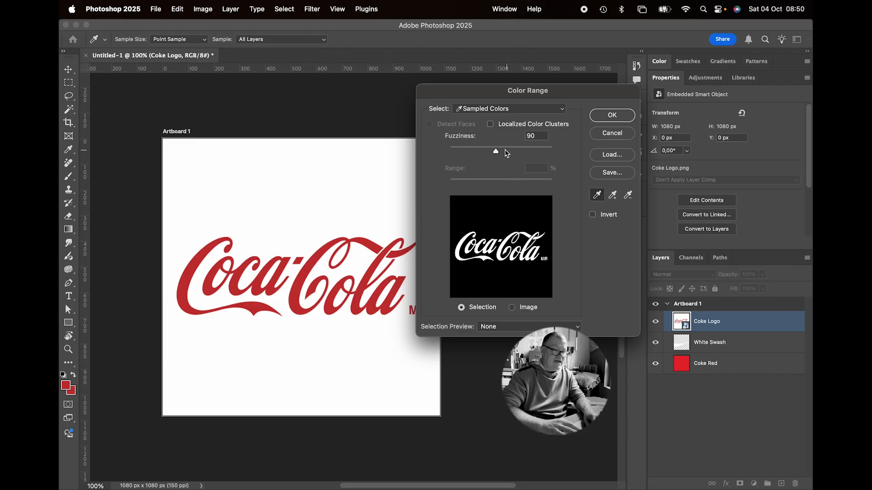
{"action": "left_click", "coordinate": [618, 117]}
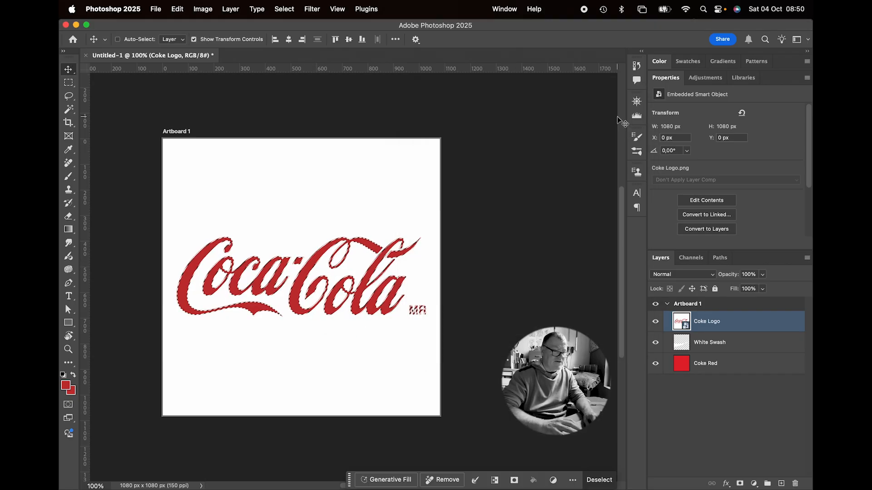
Subtract the MR mark from the selection with the Lasso and copy the remaining red lettering to a new layer
{"action": "left_click", "coordinate": [71, 97]}
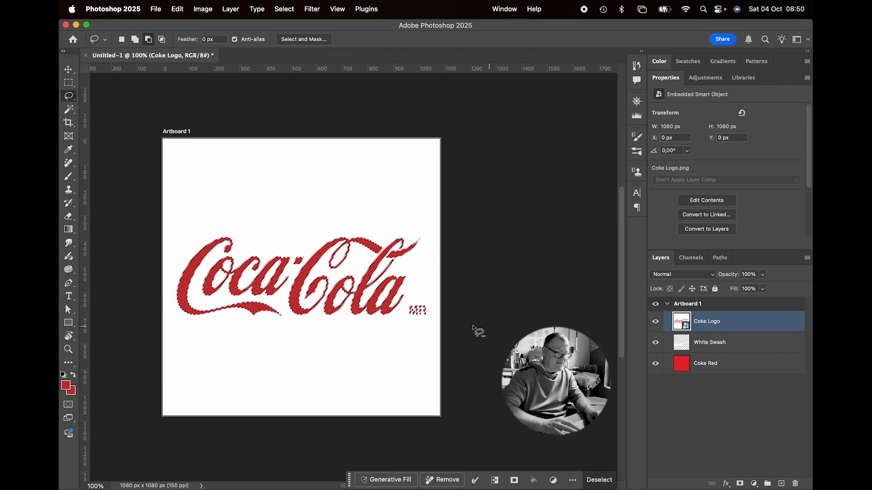
{"action": "mouse_move", "coordinate": [425, 299]}
{"action": "left_mouse_down"}
{"action": "mouse_move", "coordinate": [409, 305]}
{"action": "mouse_move", "coordinate": [422, 334]}
{"action": "mouse_move", "coordinate": [435, 323]}
{"action": "mouse_move", "coordinate": [426, 300]}
{"action": "left_mouse_up"}
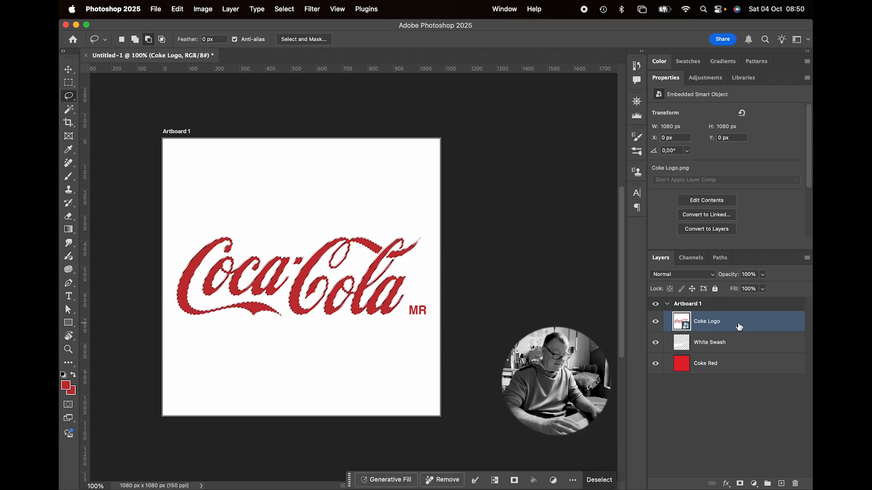
{"action": "key", "text": "super+j"}
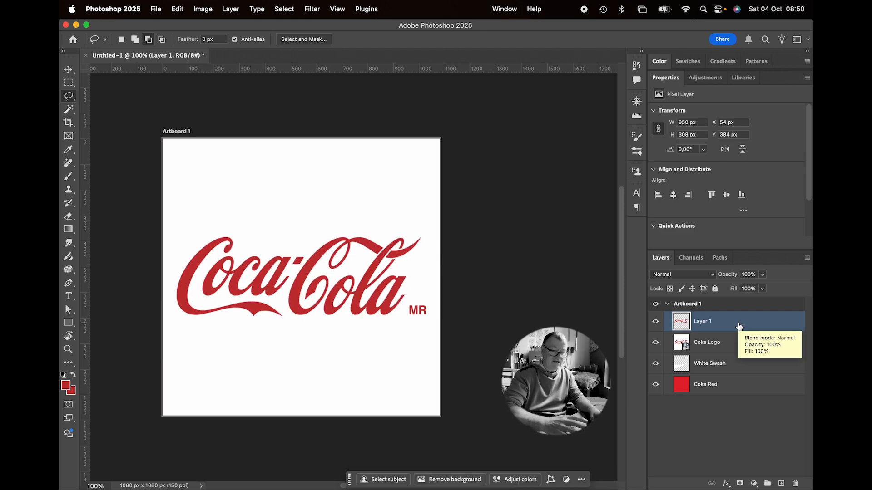
Delete the original Coke Logo smart object layer and rename the extracted lettering layer as Coke Logo
{"action": "left_click", "coordinate": [706, 343]}
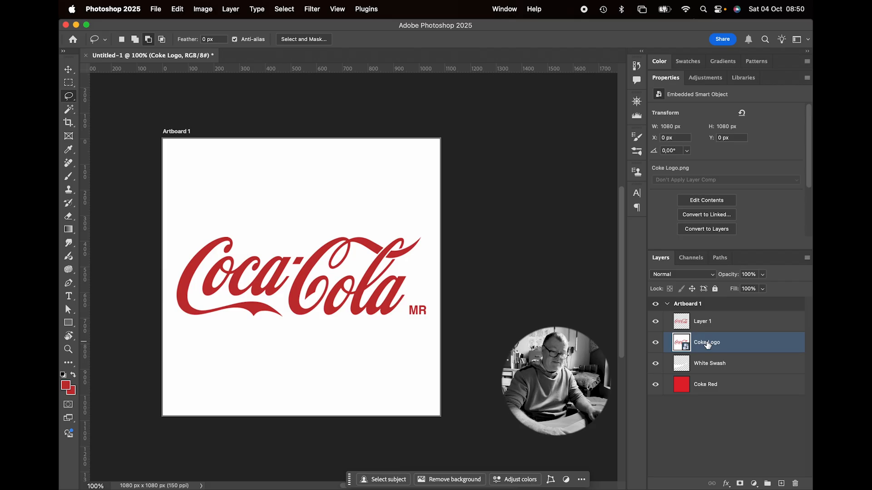
{"action": "key", "text": "BackSpace"}
{"action": "double_click", "coordinate": [703, 321]}
{"action": "type", "text": "Coke Logo"}
{"action": "key", "text": "Return"}
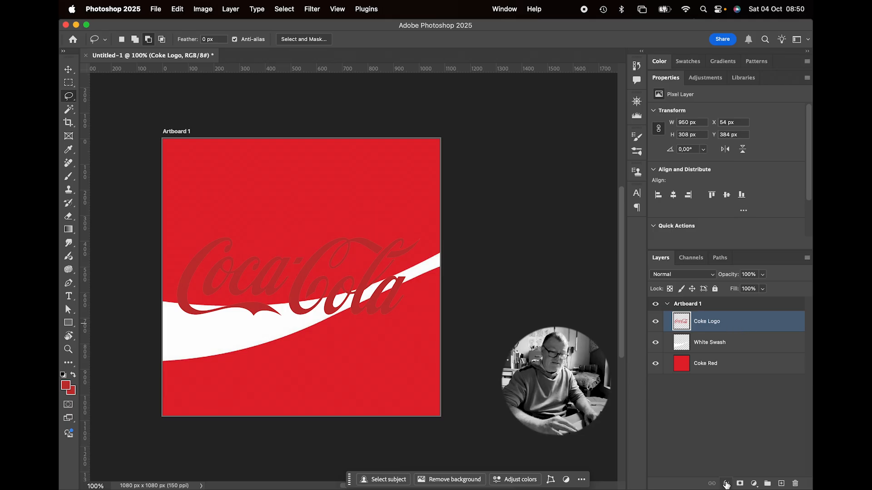
Apply a white Color Overlay to the Coke Logo layer in Normal blend mode at 100% opacity
{"action": "left_click", "coordinate": [726, 483]}
{"action": "left_click", "coordinate": [738, 459]}
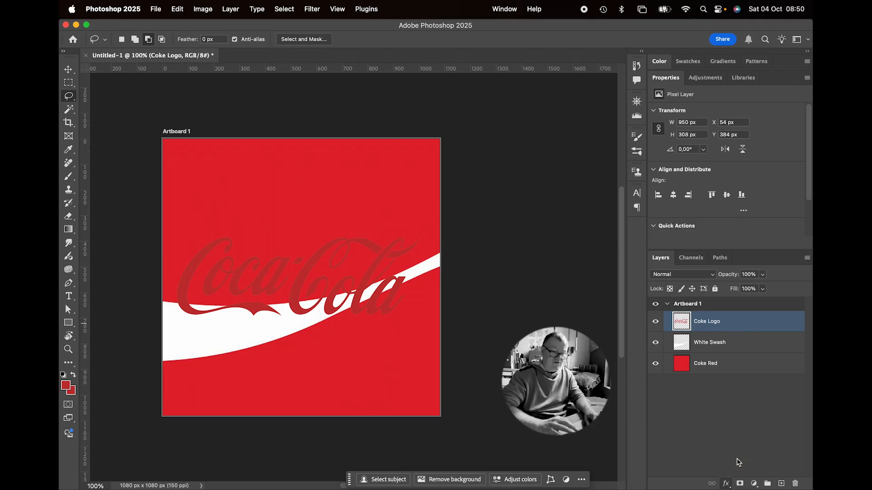
{"action": "left_click", "coordinate": [557, 260]}
{"action": "left_click_drag", "start_coordinate": [514, 218], "coordinate": [447, 111]}
{"action": "left_click", "coordinate": [695, 149]}
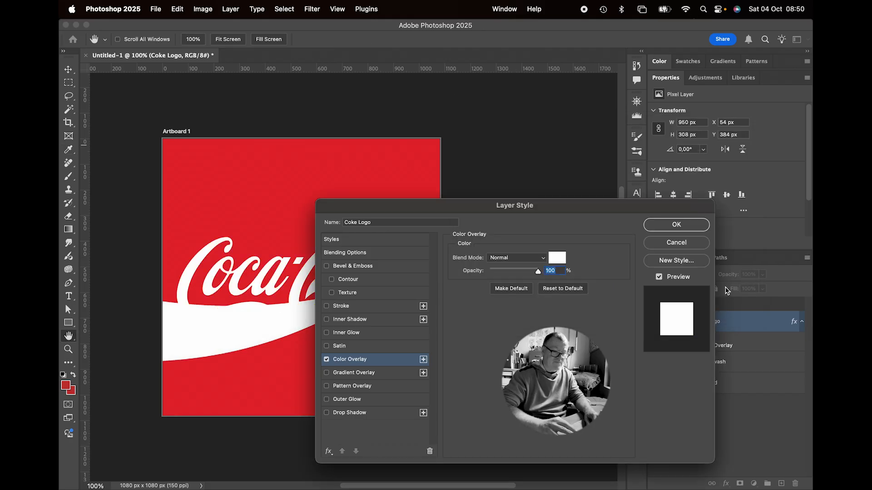
{"action": "left_click", "coordinate": [688, 223]}
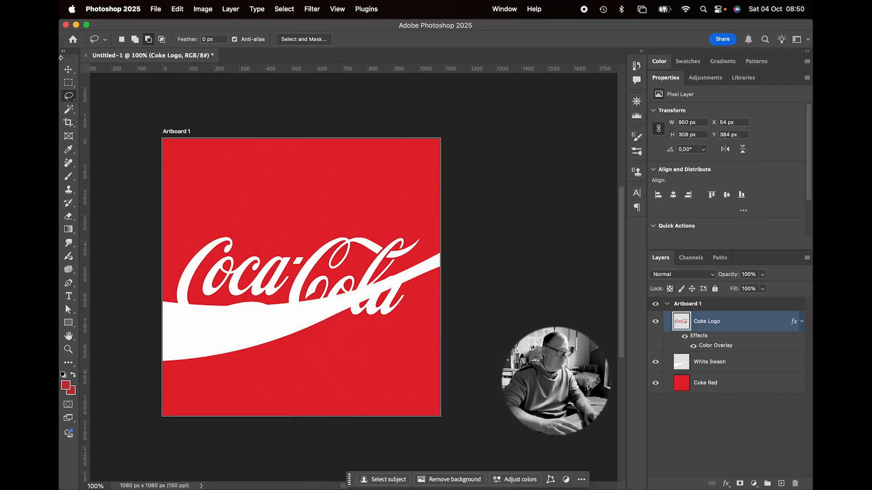
Move the logo up onto the red area above the swash, at about X 65 px and Y 62 px, and collapse its effects list
{"action": "left_click", "coordinate": [69, 72]}
{"action": "left_click_drag", "start_coordinate": [282, 271], "coordinate": [287, 188]}
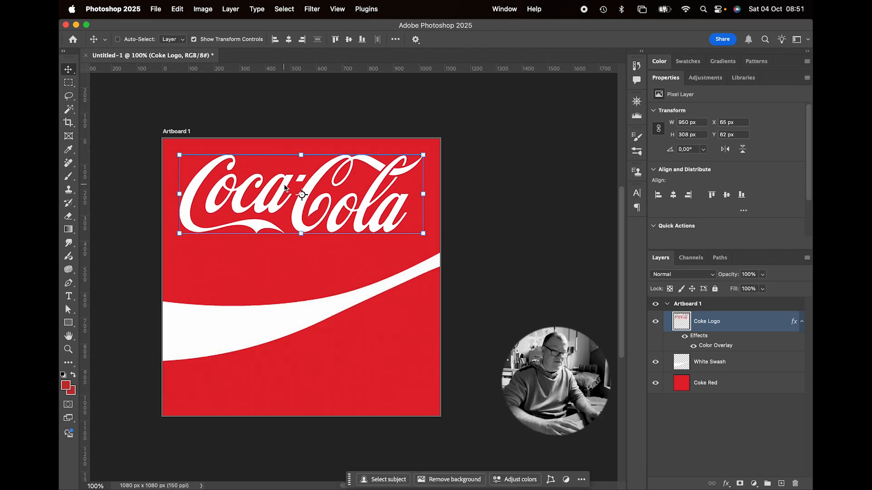
{"action": "left_click", "coordinate": [802, 321]}
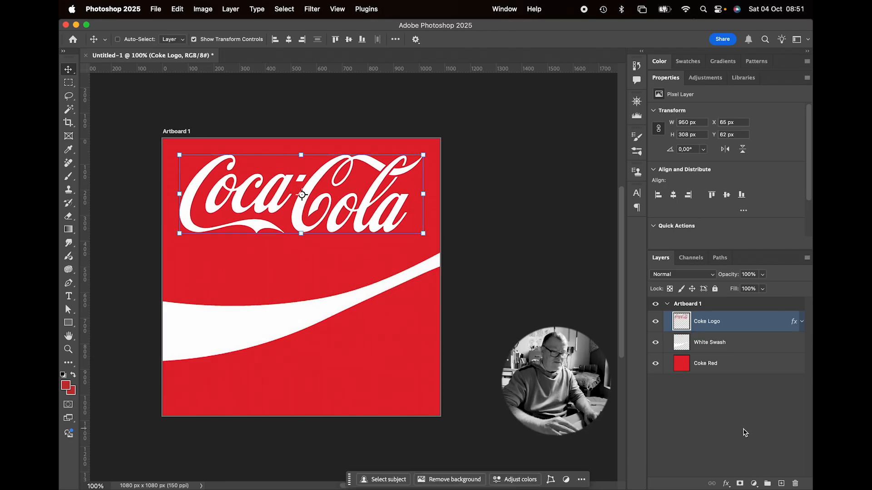
Place Astronaught.avif as an embedded image above the Coke Logo layer, keeping its fitted size
{"action": "left_click", "coordinate": [746, 433]}
{"action": "left_click", "coordinate": [156, 9]}
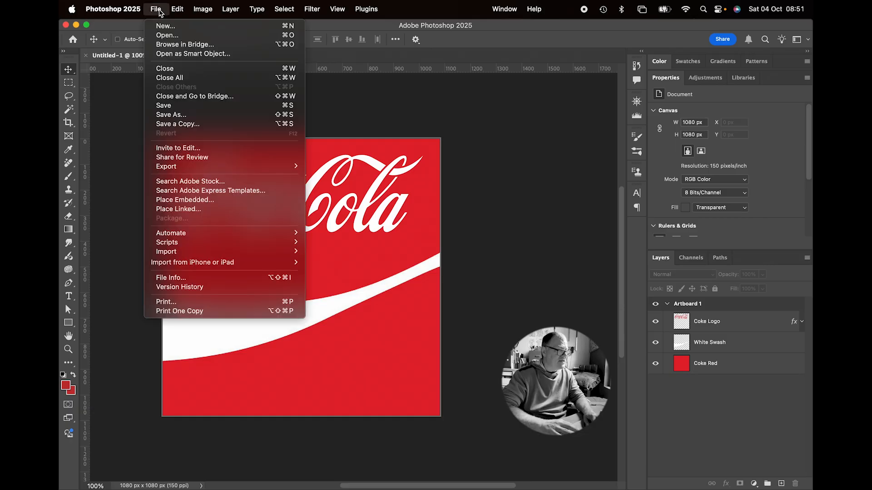
{"action": "left_click", "coordinate": [186, 200]}
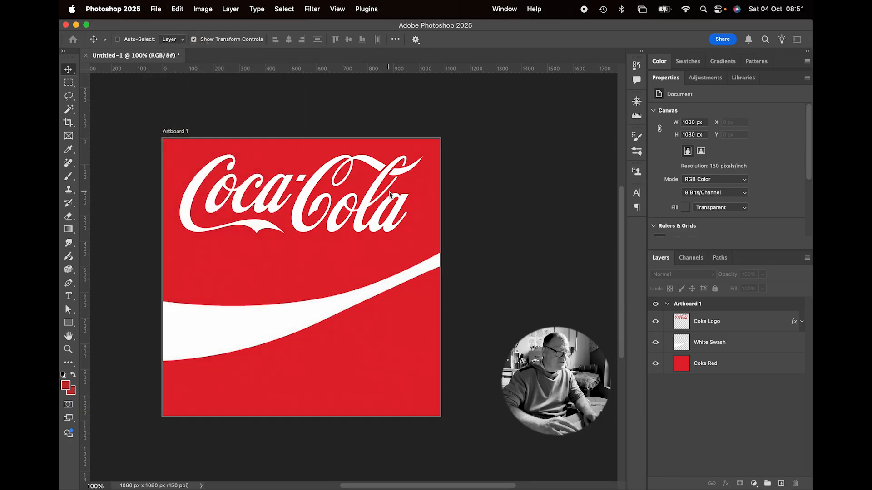
{"action": "left_click", "coordinate": [458, 133]}
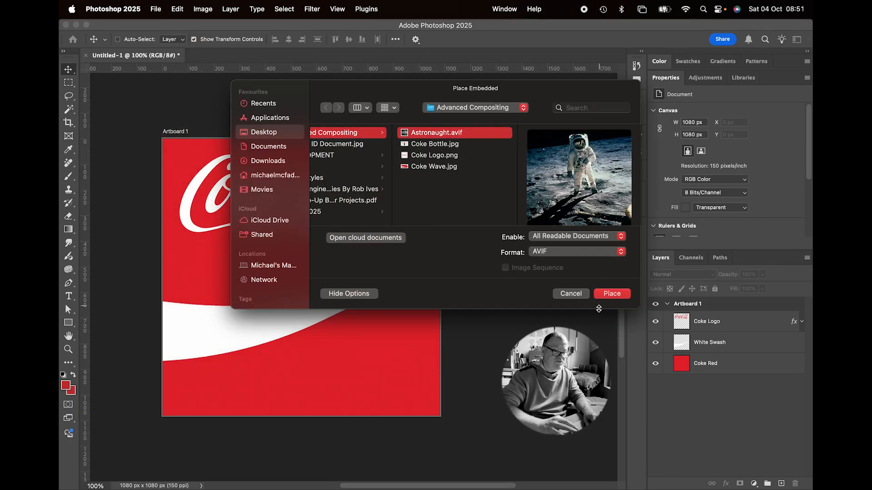
{"action": "left_click", "coordinate": [606, 296]}
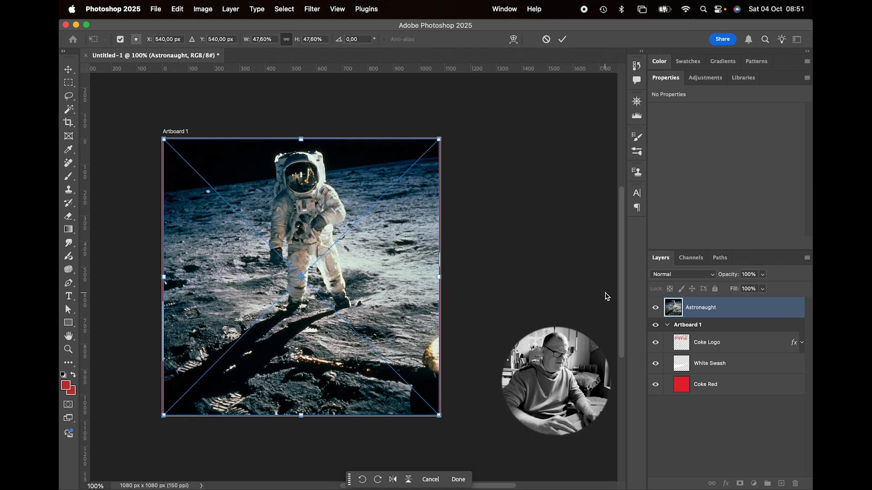
{"action": "key", "text": "Return"}
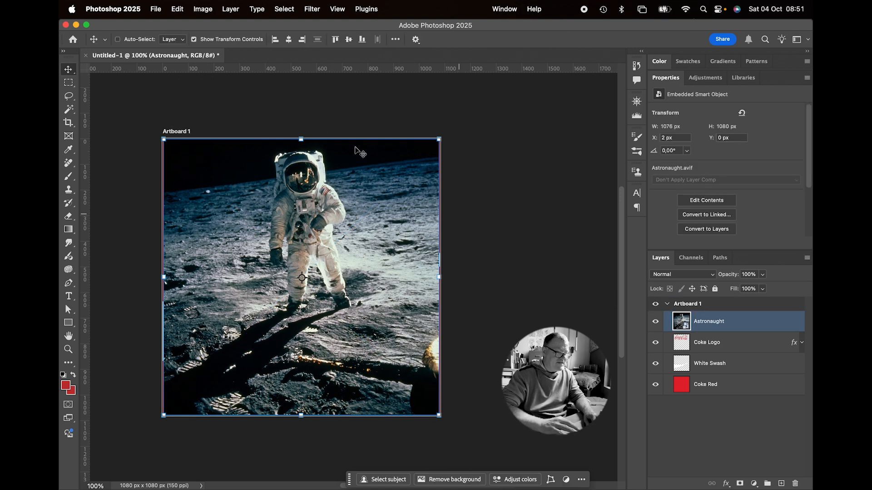
Select the astronaut with the Object Selection tool and mask out the lunar background with a layer mask
{"action": "left_click", "coordinate": [71, 111]}
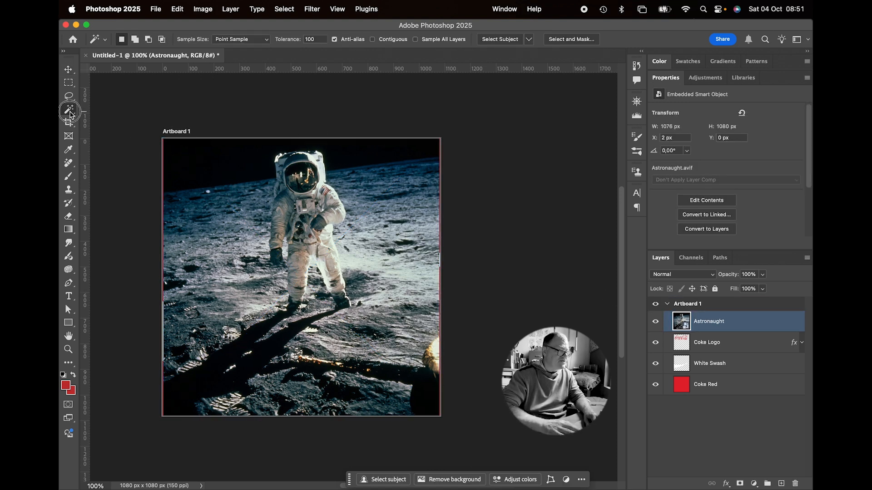
{"action": "left_click", "coordinate": [104, 108]}
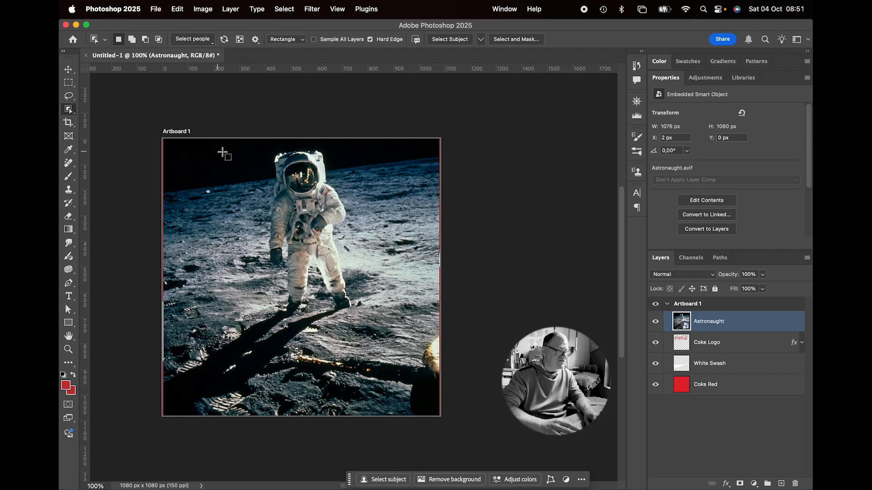
{"action": "left_click_drag", "start_coordinate": [257, 145], "coordinate": [360, 323]}
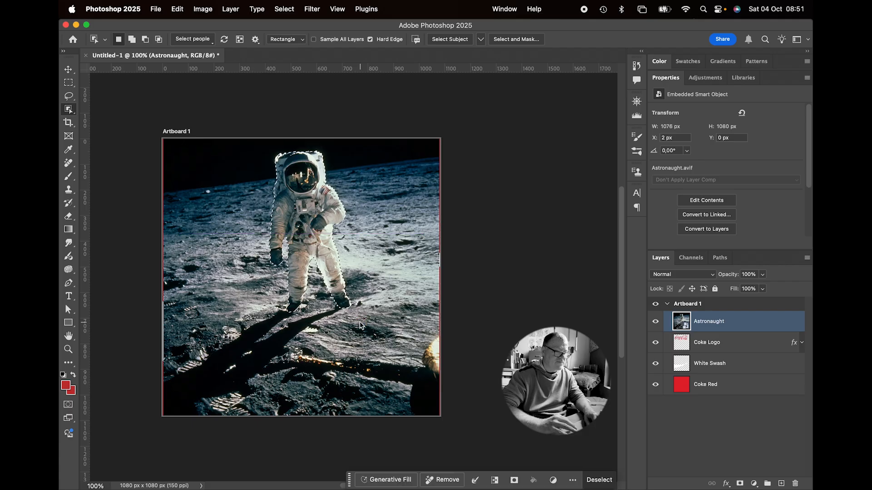
{"action": "left_click", "coordinate": [739, 484]}
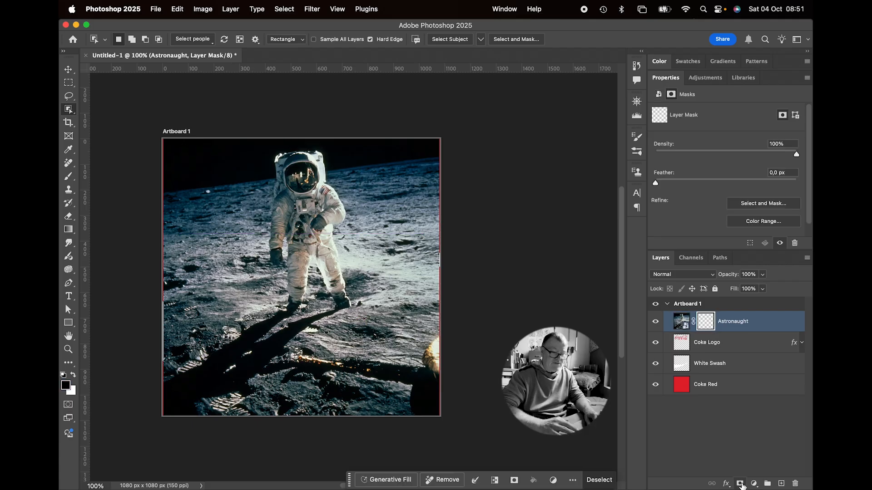
Scale the masked astronaut to about 75%, rotate it about -27.8°, and position it over the swash's narrow part at about X 281 px, Y 370 px
{"action": "left_click", "coordinate": [679, 323]}
{"action": "key", "text": "v"}
{"action": "left_click_drag", "start_coordinate": [318, 204], "coordinate": [315, 290]}
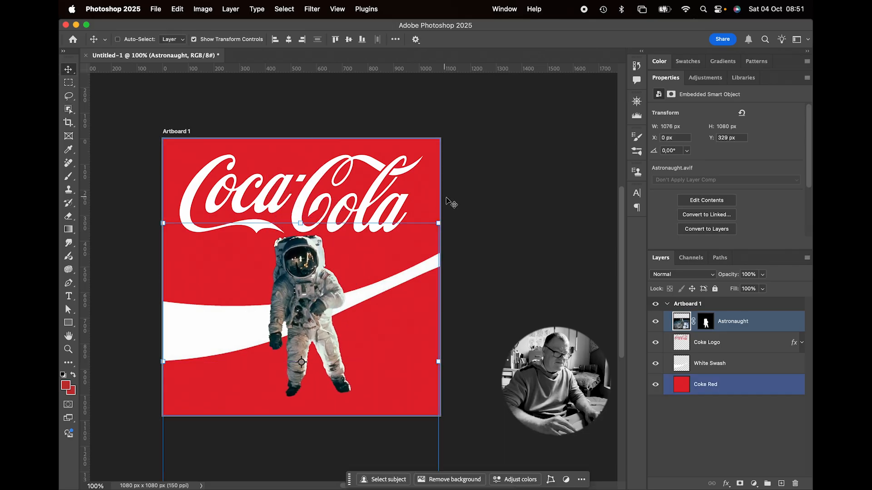
{"action": "left_click_drag", "start_coordinate": [438, 223], "coordinate": [371, 295]}
{"action": "left_click_drag", "start_coordinate": [277, 381], "coordinate": [316, 343]}
{"action": "left_click_drag", "start_coordinate": [421, 252], "coordinate": [346, 240]}
{"action": "left_click_drag", "start_coordinate": [293, 334], "coordinate": [361, 351]}
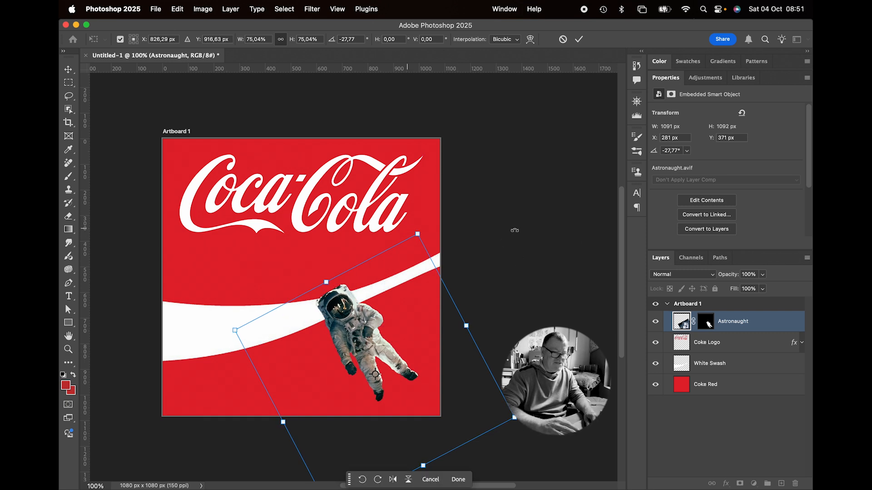
{"action": "left_click", "coordinate": [767, 322]}
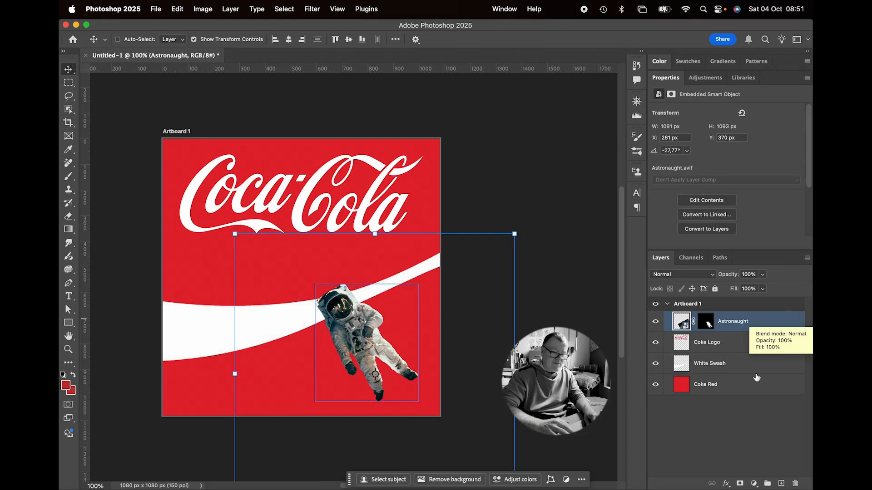
Add a Levels adjustment above the Astronaught layer with input black at 82 and input white at 159
{"action": "left_click", "coordinate": [754, 484]}
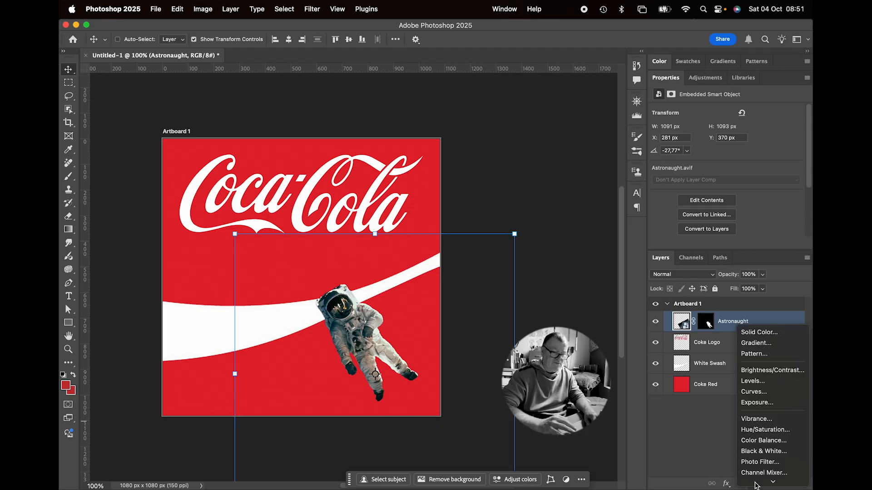
{"action": "left_click", "coordinate": [757, 371]}
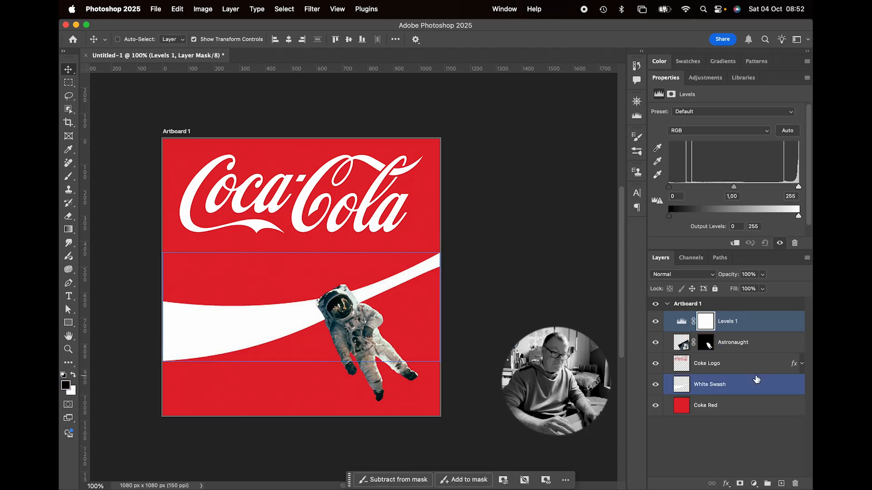
{"action": "left_click_drag", "start_coordinate": [800, 189], "coordinate": [760, 193]}
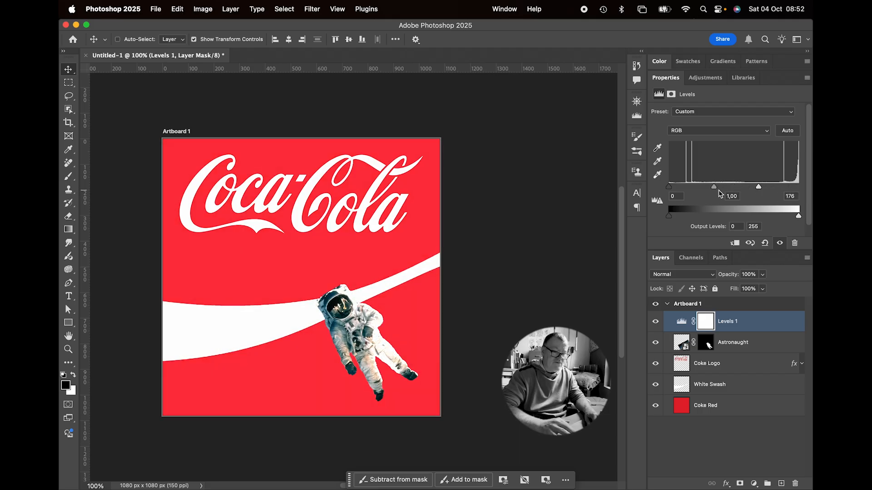
{"action": "left_click_drag", "start_coordinate": [671, 193], "coordinate": [751, 188]}
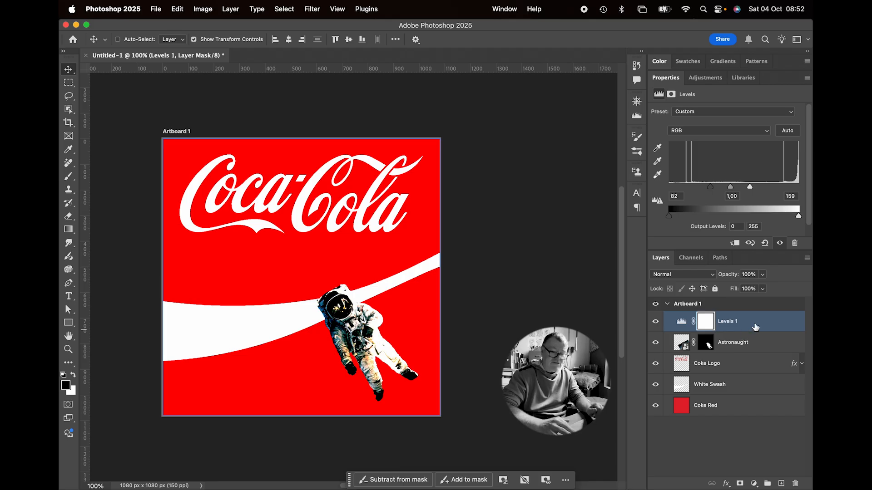
Clip the Levels adjustment to the Astronaught layer so it affects only the astronaut
{"action": "left_click", "coordinate": [742, 343], "text": "shift"}
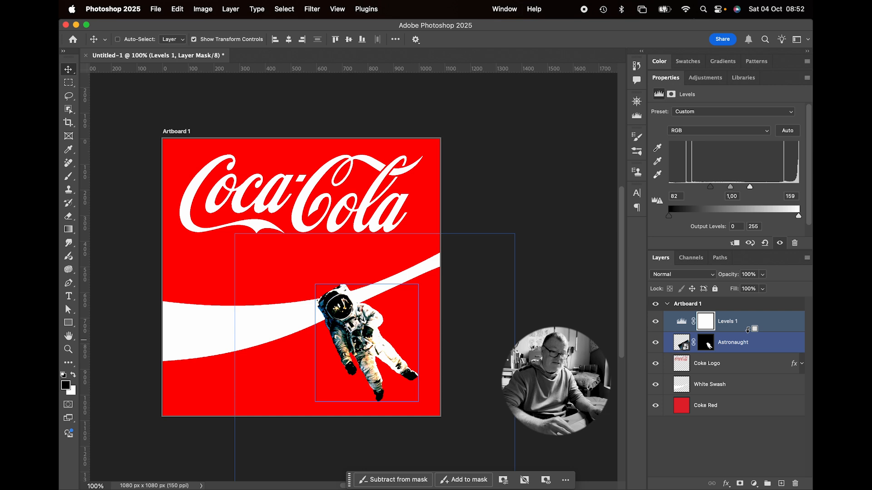
{"action": "left_click", "coordinate": [708, 332], "text": "alt"}
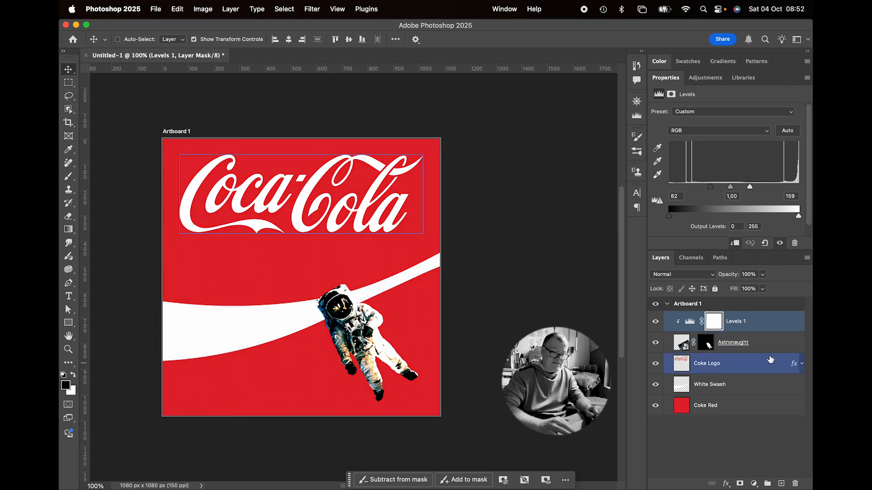
{"action": "left_click", "coordinate": [763, 347], "text": "super"}
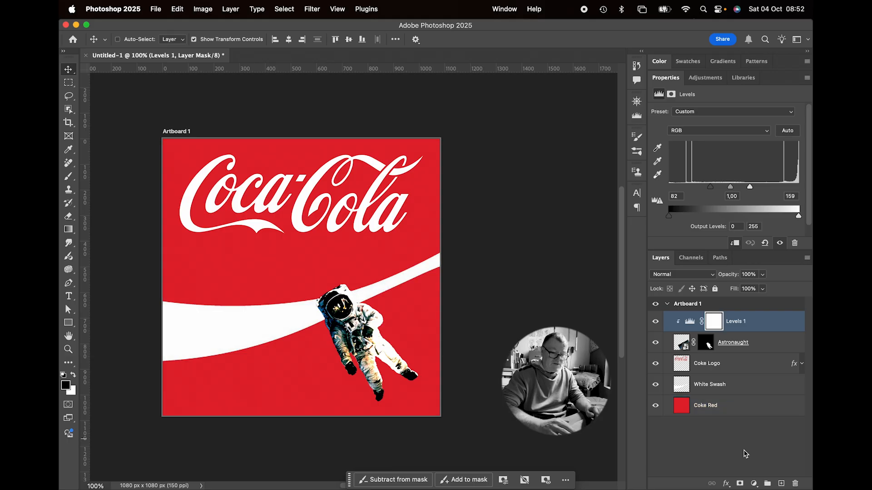
Add a Hue/Saturation adjustment clipped to the astronaut, with Colorize enabled and saturation set to 100
{"action": "left_click", "coordinate": [754, 482]}
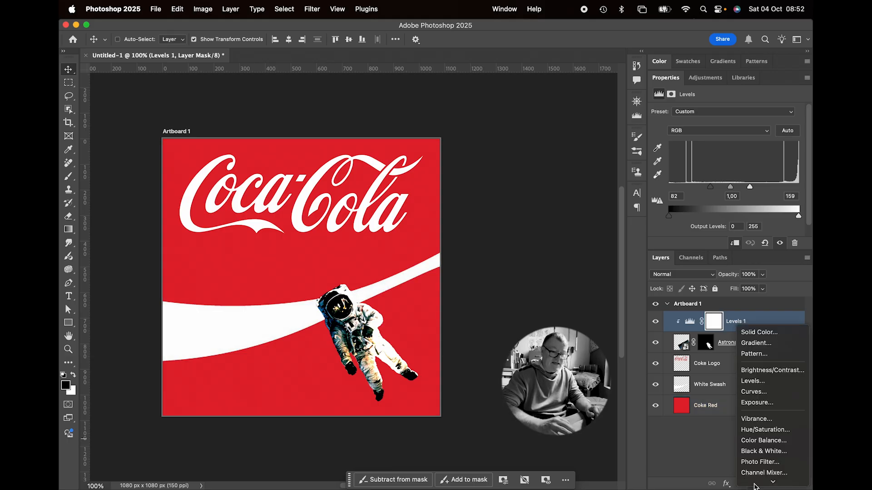
{"action": "left_click", "coordinate": [763, 430]}
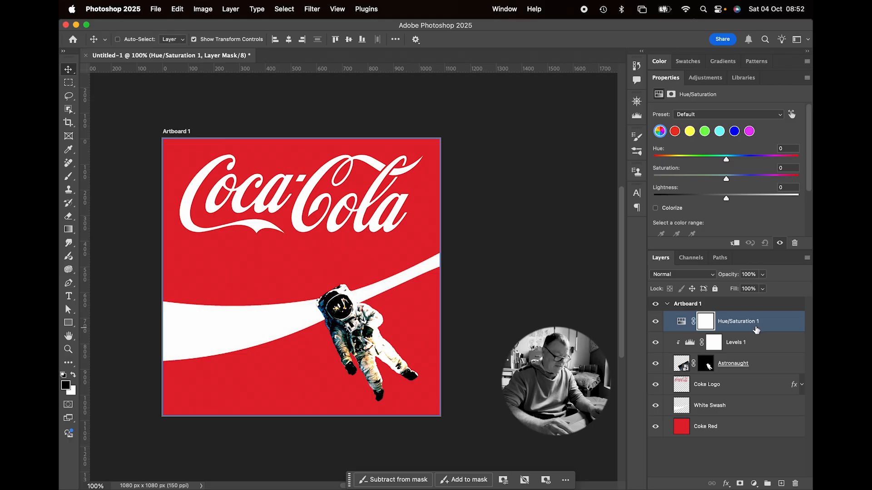
{"action": "left_click", "coordinate": [754, 329], "text": "alt"}
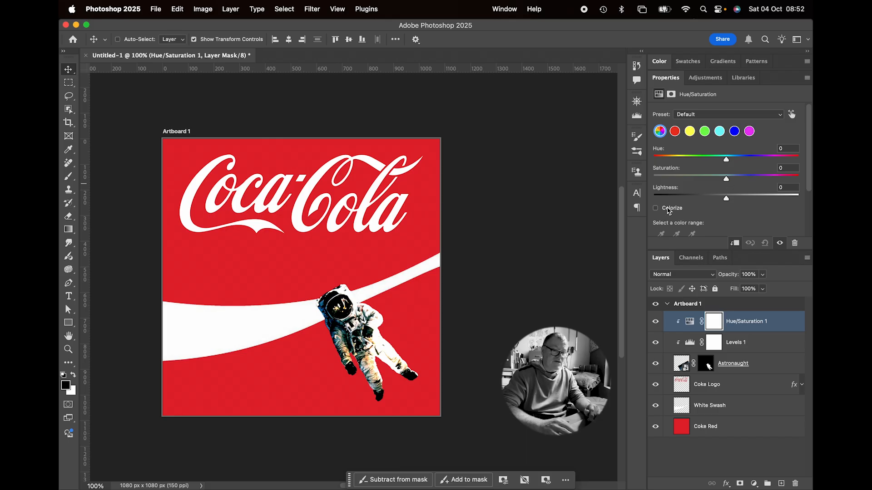
{"action": "left_click", "coordinate": [656, 208]}
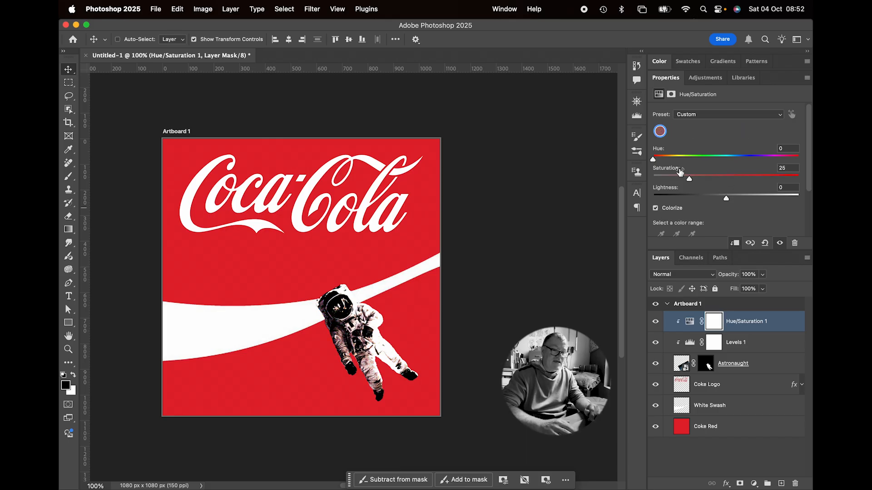
{"action": "left_click_drag", "start_coordinate": [689, 178], "coordinate": [807, 179]}
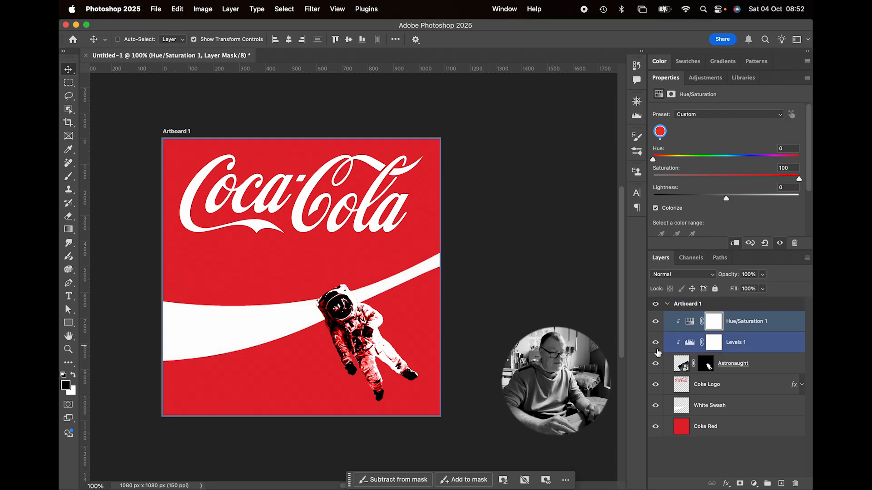
{"action": "left_click", "coordinate": [711, 408]}
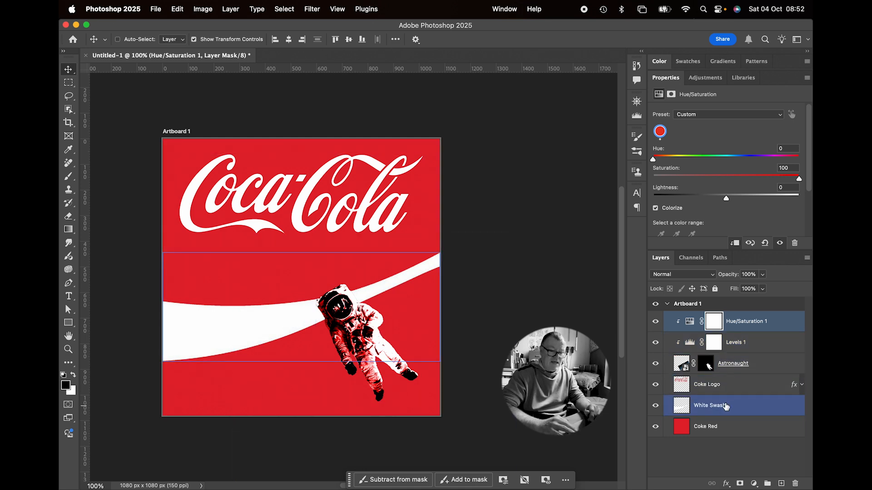
Group the Hue/Saturation 1, Levels 1 and Astronaught layers and name the group Astronaught
{"action": "left_click", "coordinate": [706, 460]}
{"action": "left_click", "coordinate": [709, 426]}
{"action": "left_click", "coordinate": [769, 321]}
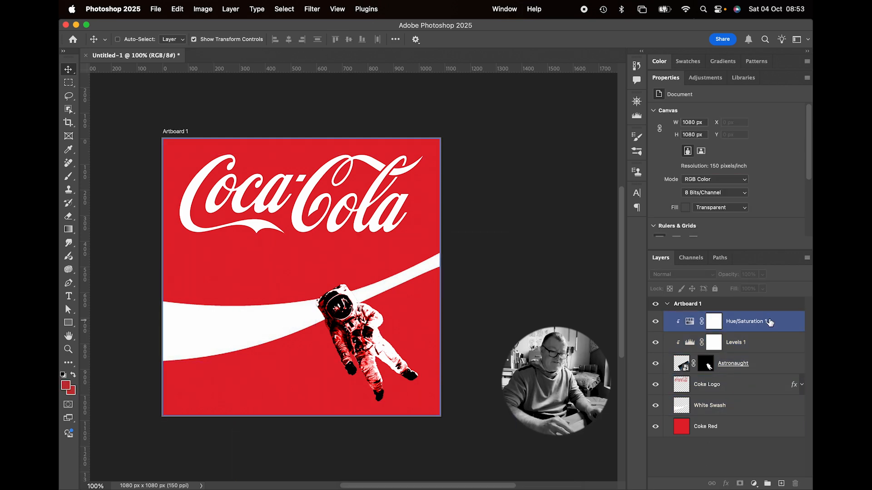
{"action": "left_click", "coordinate": [769, 365], "text": "shift"}
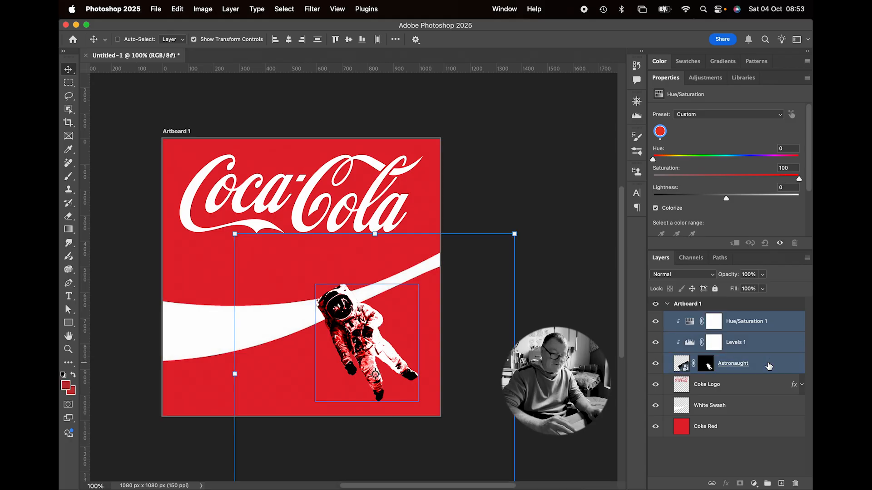
{"action": "key", "text": "super+g"}
{"action": "double_click", "coordinate": [697, 317]}
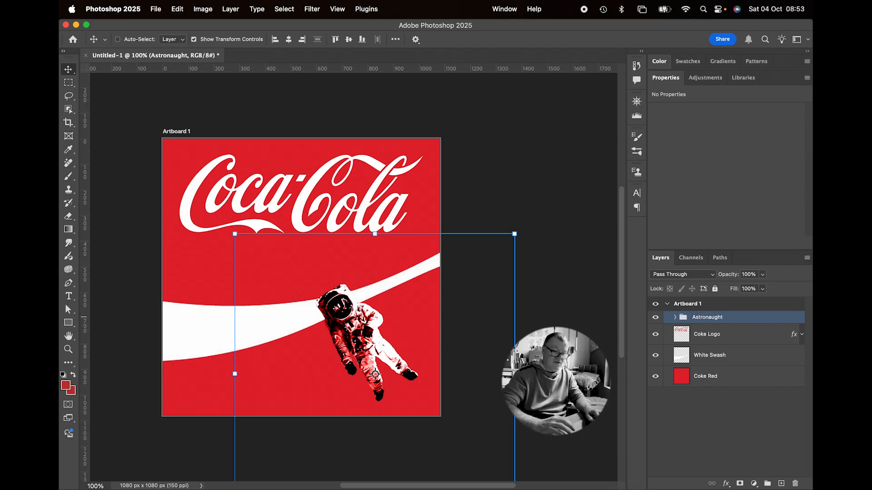
Place Coke Bottle.jpg as an embedded smart object at the top of Artboard 1, keeping its fitted size
{"action": "left_click", "coordinate": [710, 355]}
{"action": "left_click", "coordinate": [710, 356]}
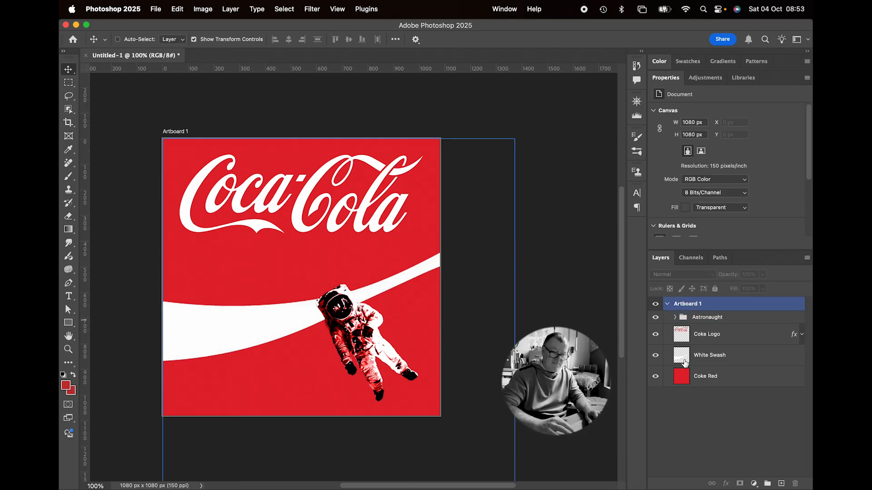
{"action": "left_click", "coordinate": [156, 9]}
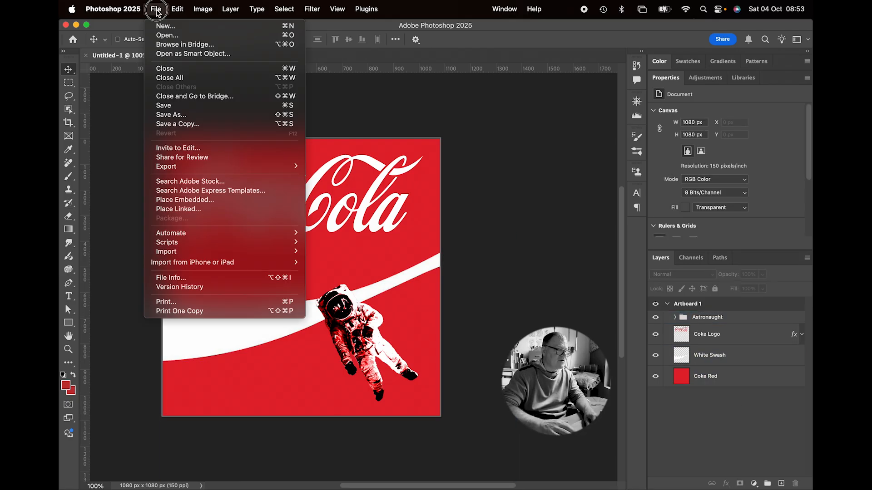
{"action": "left_click", "coordinate": [196, 202]}
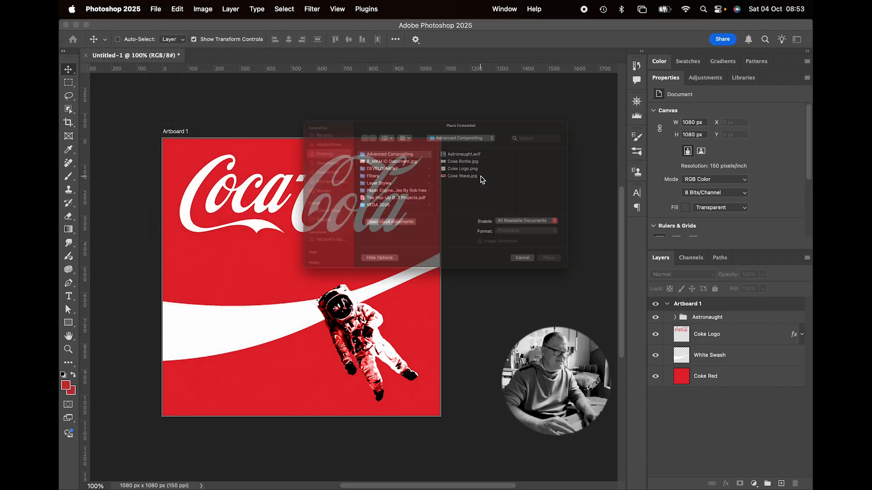
{"action": "double_click", "coordinate": [479, 145]}
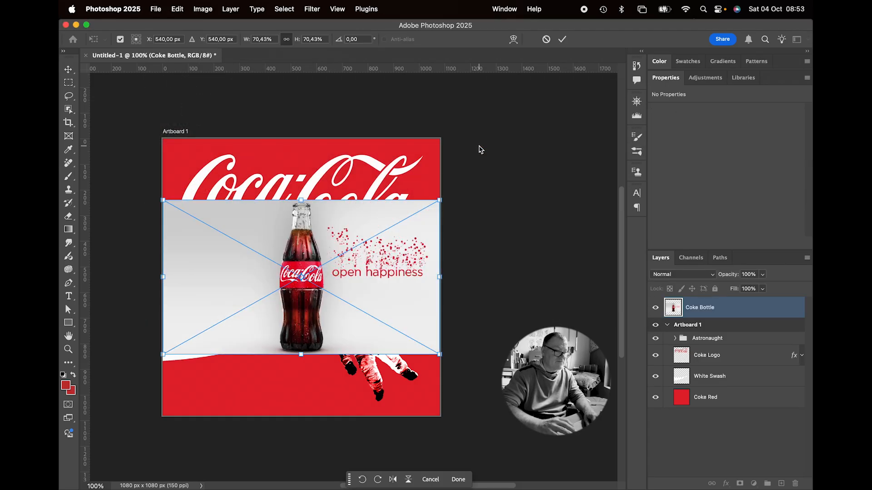
{"action": "key", "text": "Return"}
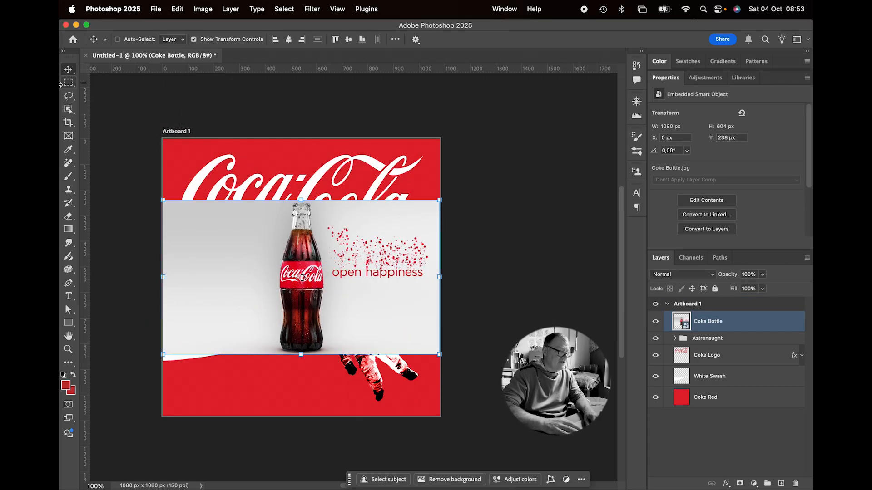
Select the Coke bottle with the Object Selection tool and view it in Select and Mask on a white background
{"action": "left_click", "coordinate": [68, 109]}
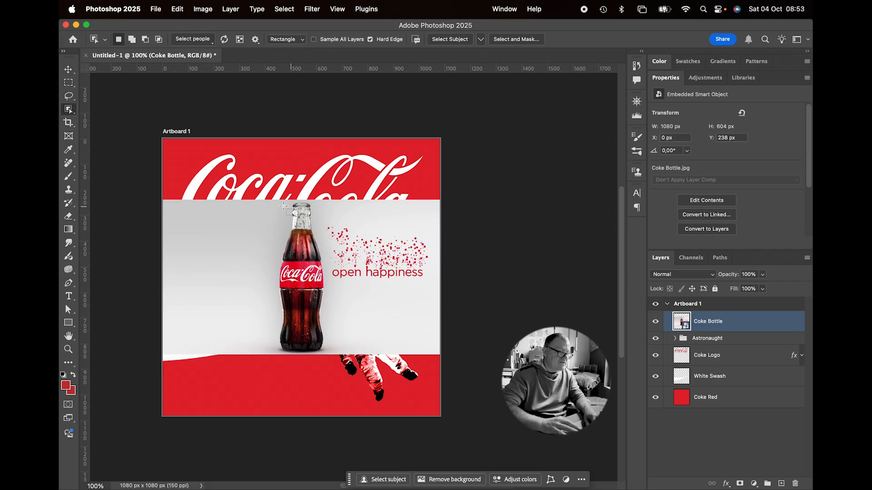
{"action": "left_click_drag", "start_coordinate": [280, 203], "coordinate": [326, 356]}
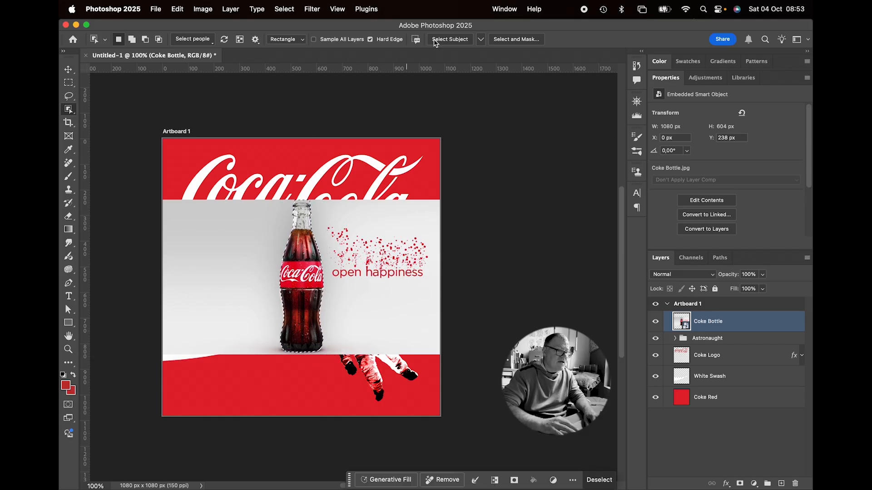
{"action": "left_click", "coordinate": [513, 41]}
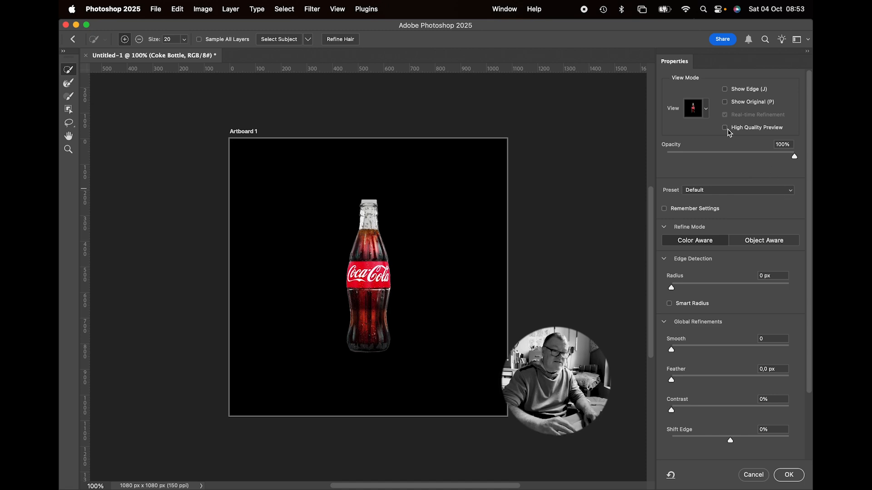
{"action": "left_click", "coordinate": [705, 110]}
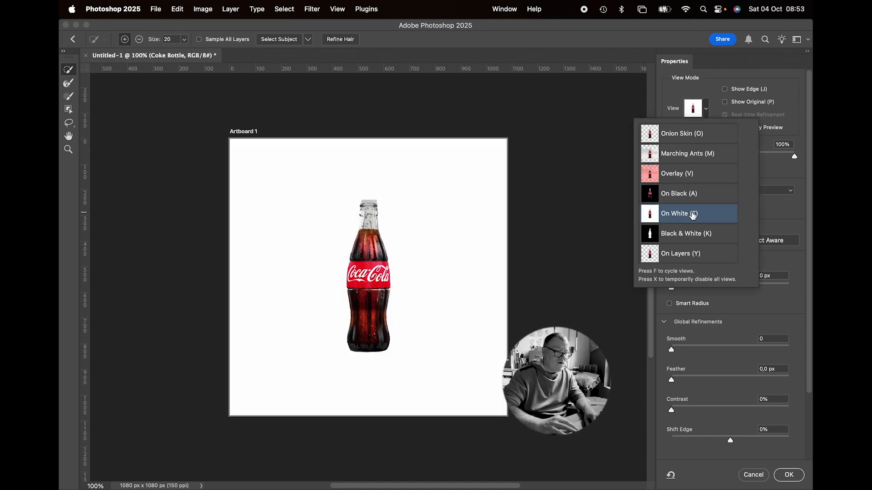
Subtract the grey patch above the bottle's mouth from the selection and turn the refined selection into a layer mask
{"action": "key", "text": "super+plus"}
{"action": "key", "text": "super+plus"}
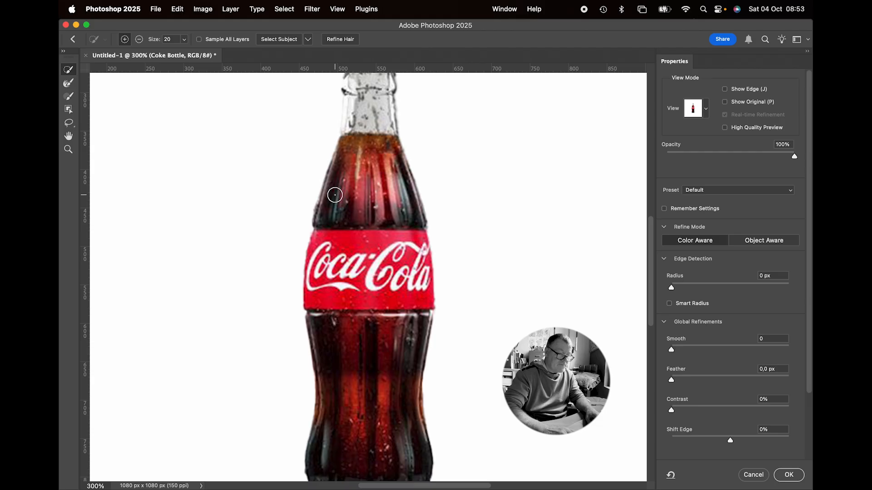
{"action": "scroll", "coordinate": [335, 194], "scroll_direction": "up", "scroll_amount": 5}
{"action": "scroll", "coordinate": [334, 195], "scroll_direction": "up", "scroll_amount": 2}
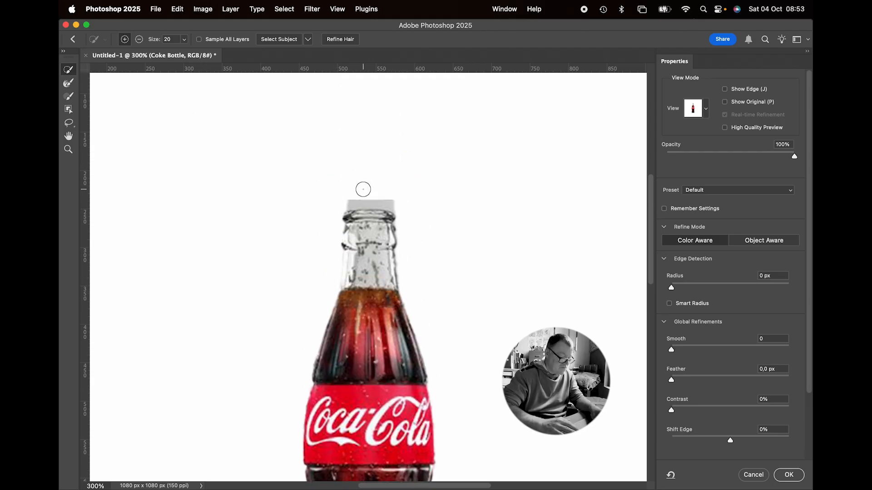
{"action": "key", "text": "alt"}
{"action": "mouse_move", "coordinate": [354, 200]}
{"action": "left_mouse_down"}
{"action": "mouse_move", "coordinate": [400, 206]}
{"action": "mouse_move", "coordinate": [347, 202]}
{"action": "left_mouse_up"}
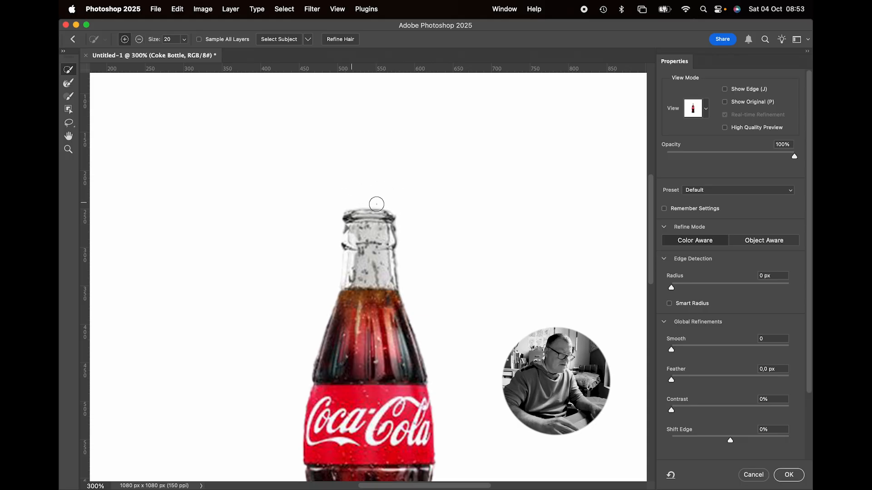
{"action": "scroll", "coordinate": [412, 324], "scroll_direction": "down", "scroll_amount": 10}
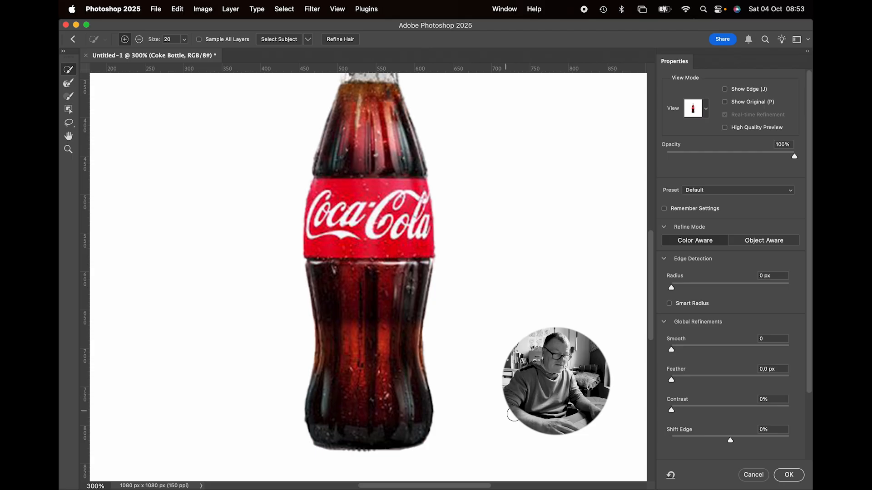
{"action": "left_click", "coordinate": [789, 476]}
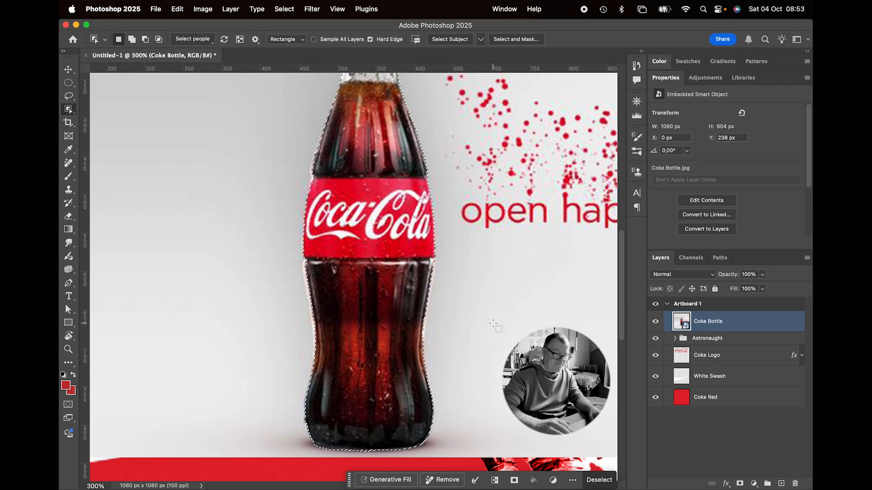
{"action": "key", "text": "super+0"}
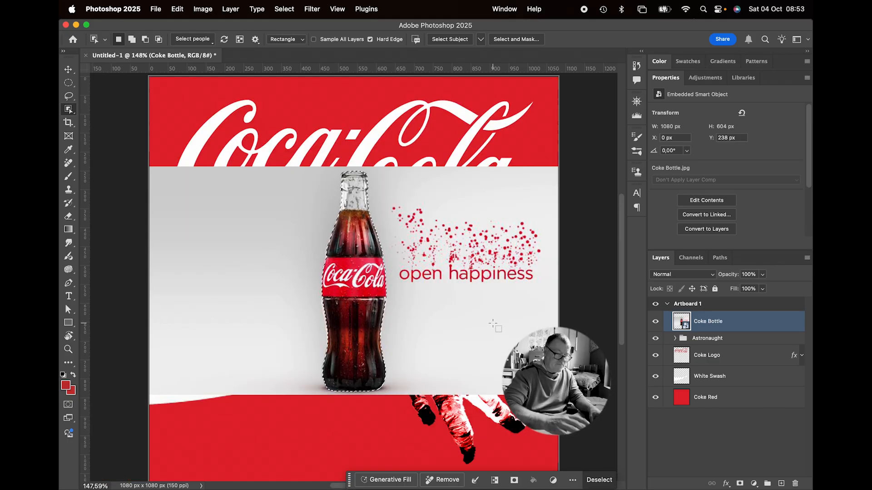
{"action": "left_click", "coordinate": [740, 483]}
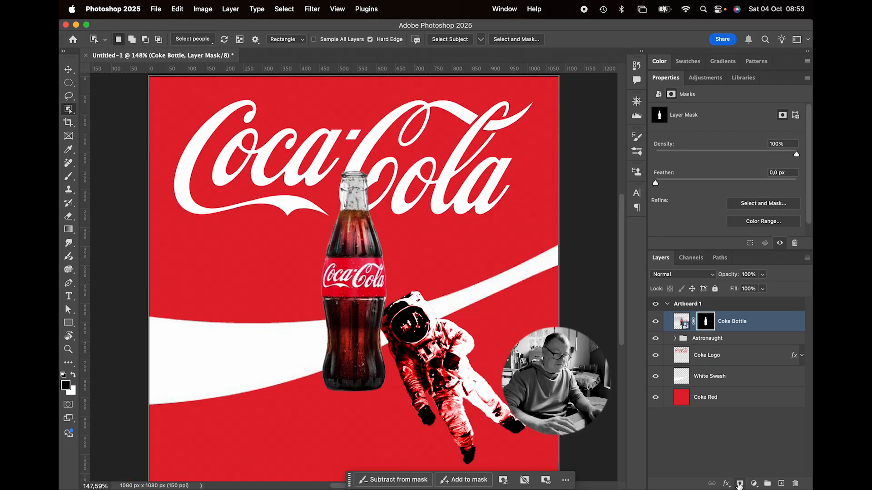
Scale the masked bottle to about 24.4%, rotate it about -66.5°, and position it across the astronaut's chest just below the helmet
{"action": "key", "text": "super+t"}
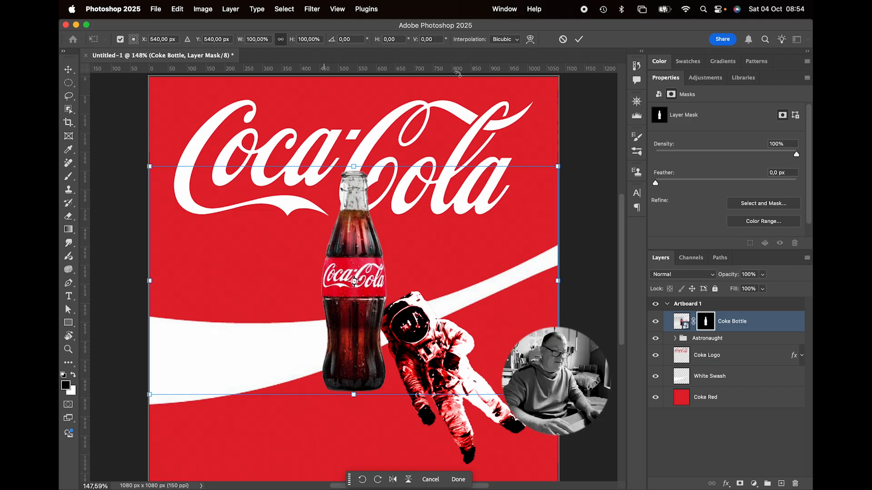
{"action": "left_click_drag", "start_coordinate": [561, 171], "coordinate": [269, 329]}
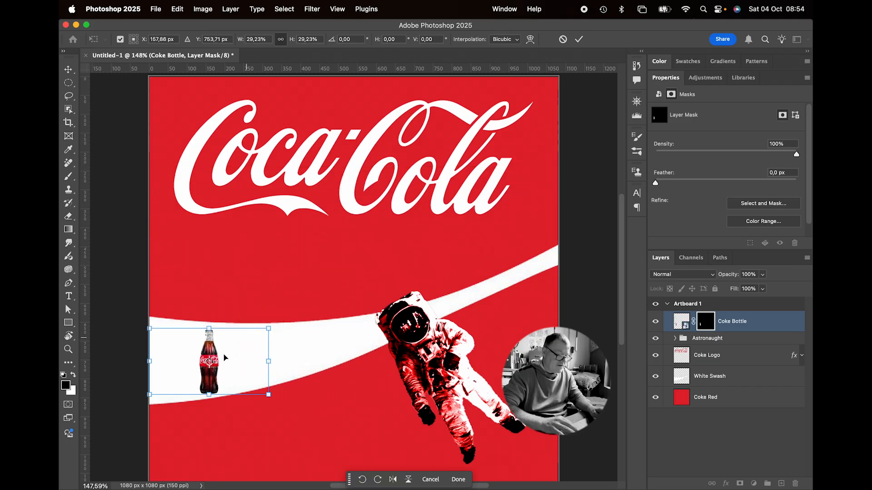
{"action": "left_click_drag", "start_coordinate": [211, 379], "coordinate": [457, 363]}
{"action": "left_click_drag", "start_coordinate": [542, 303], "coordinate": [452, 311]}
{"action": "left_click_drag", "start_coordinate": [467, 358], "coordinate": [450, 360]}
{"action": "left_click_drag", "start_coordinate": [492, 311], "coordinate": [473, 325]}
{"action": "left_click_drag", "start_coordinate": [443, 371], "coordinate": [449, 366]}
Move the Coke Bottle layer into the Astronaught group, between Levels 1 and the Astronaught layer, so the clipped adjustments also affect it
{"action": "key", "text": "super+equal"}
{"action": "key", "text": "super+equal"}
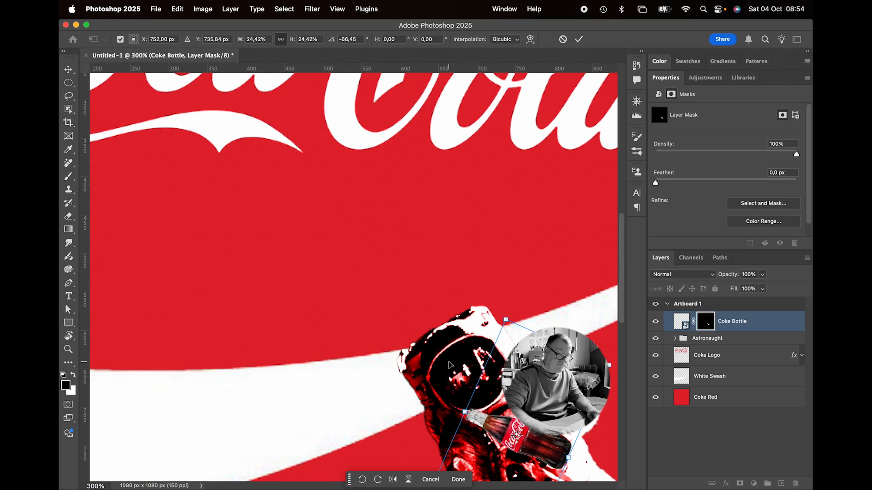
{"action": "scroll", "coordinate": [448, 365], "scroll_direction": "down", "scroll_amount": 5}
{"action": "scroll", "coordinate": [449, 365], "scroll_direction": "right", "scroll_amount": 5}
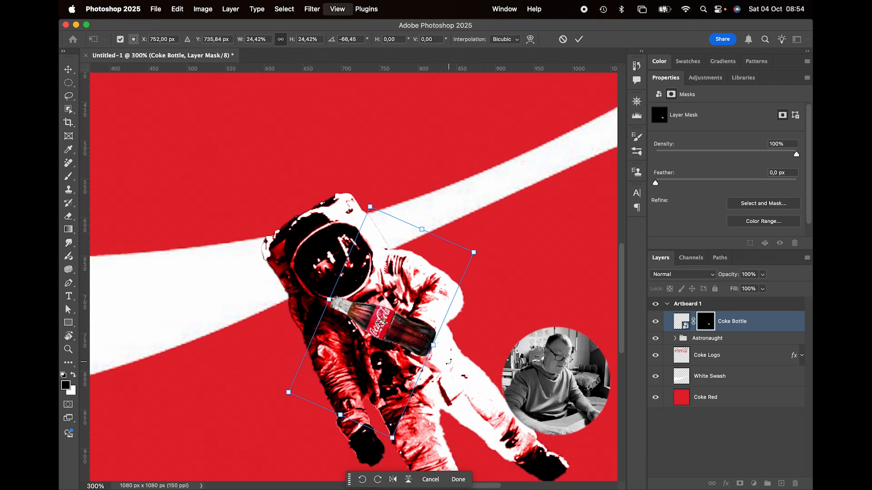
{"action": "key", "text": "super+equal"}
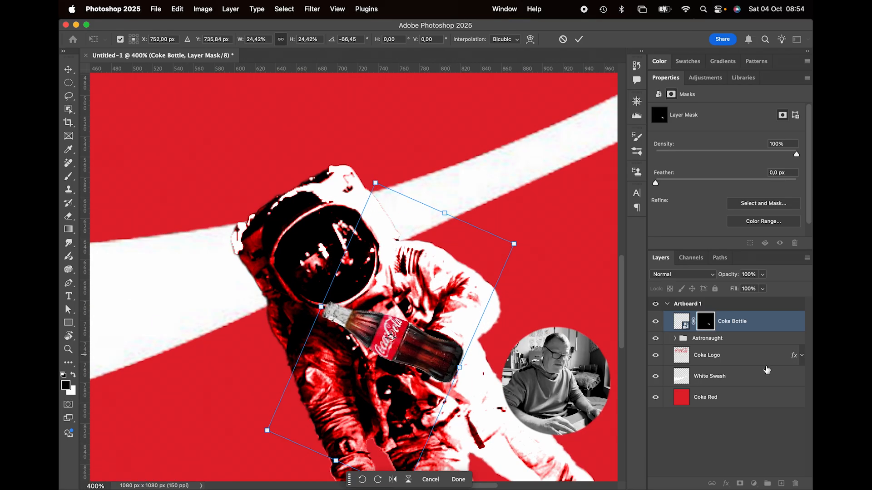
{"action": "left_click", "coordinate": [675, 339]}
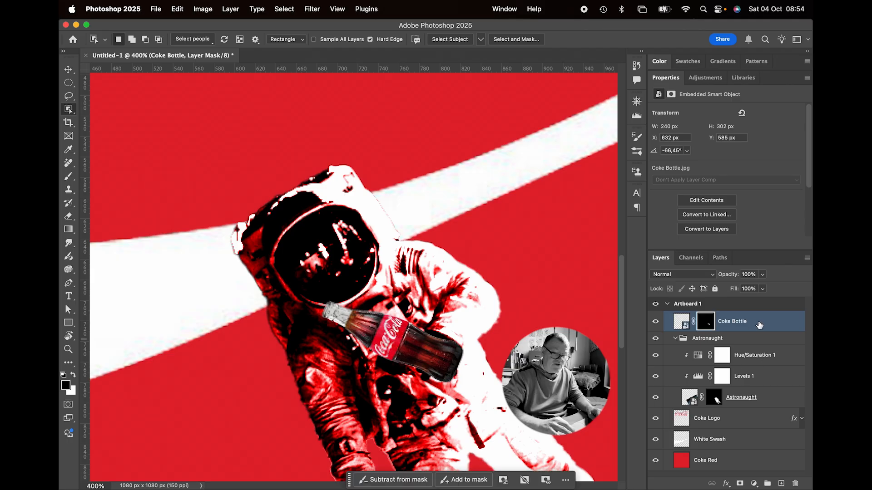
{"action": "left_click_drag", "start_coordinate": [759, 325], "coordinate": [758, 387]}
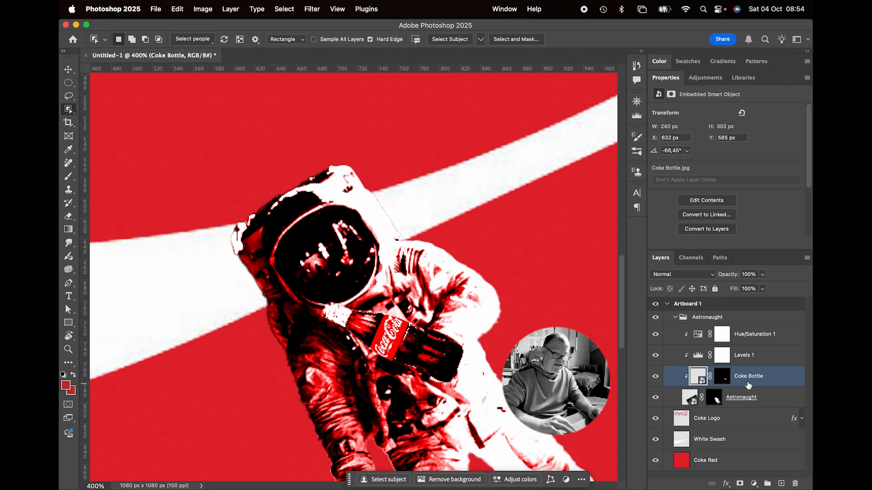
Paint black on the Coke Bottle layer mask near the bottle's base with a 20 px brush, and inspect the mask on its own
{"action": "key", "text": "backslash"}
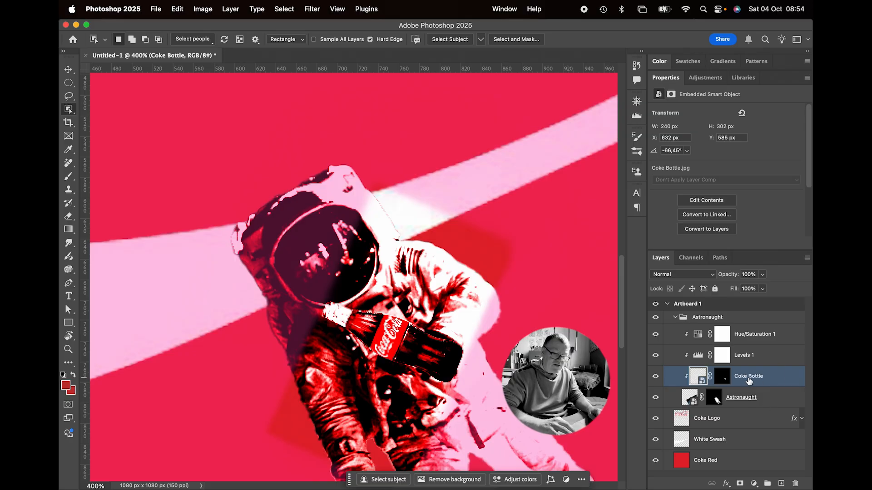
{"action": "left_click", "coordinate": [720, 378]}
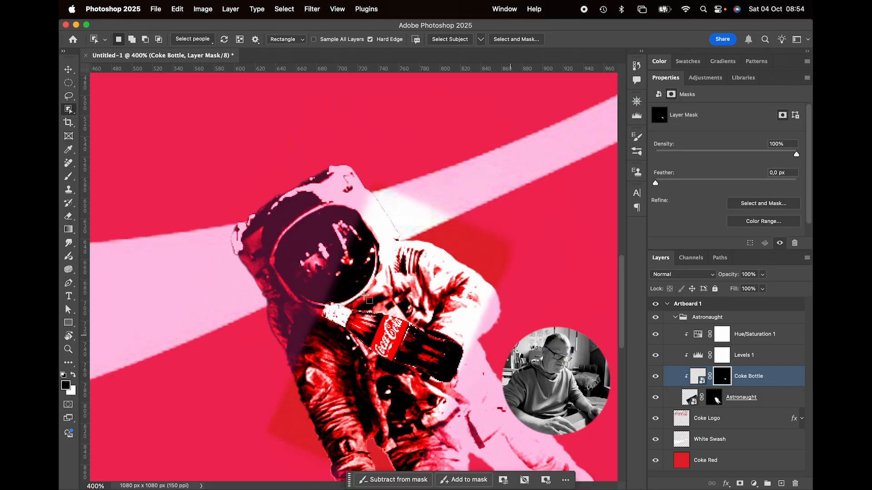
{"action": "key", "text": "b"}
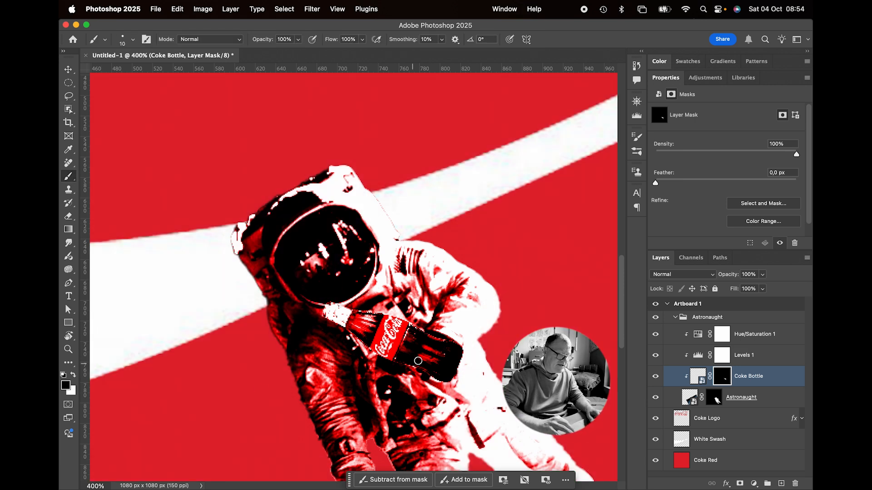
{"action": "key", "text": "bracketright"}
{"action": "key", "text": "bracketright"}
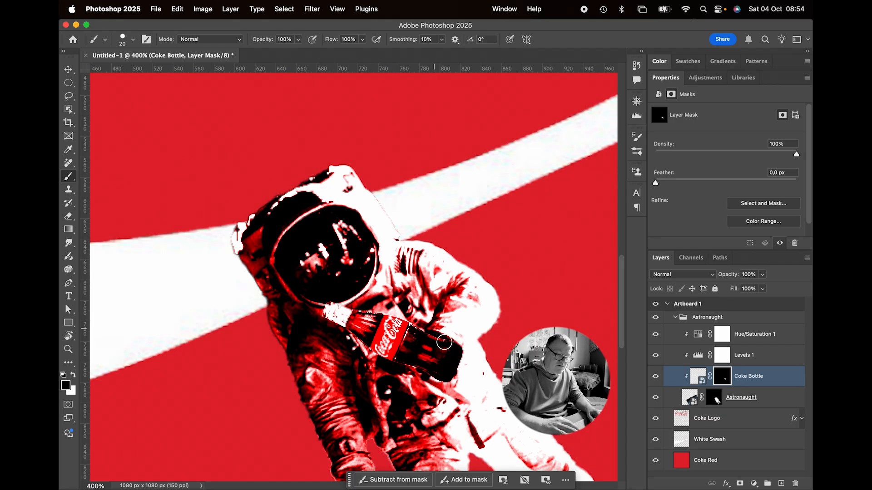
{"action": "left_click", "coordinate": [720, 378], "text": "alt"}
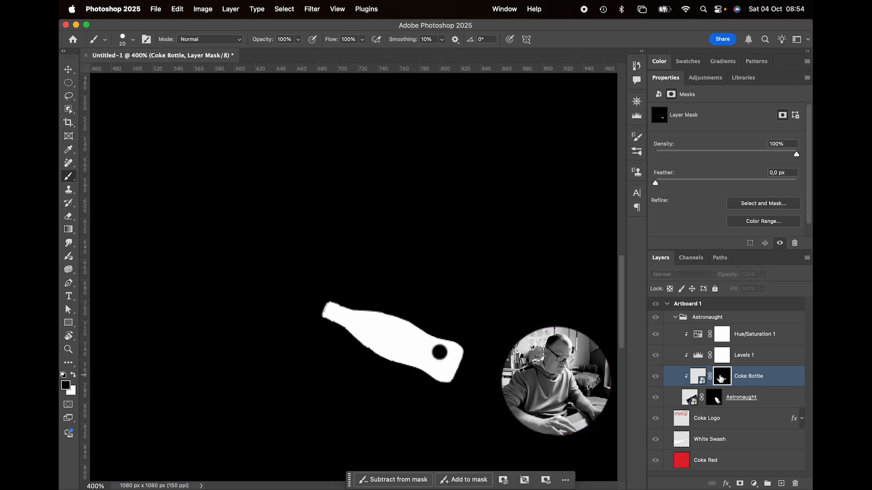
{"action": "left_click", "coordinate": [721, 378], "text": "alt"}
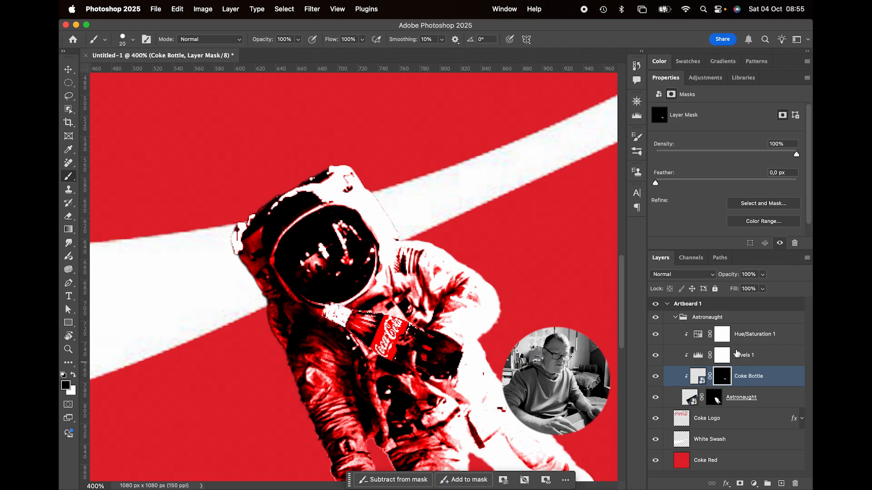
Hide the Hue/Saturation 1 and Levels 1 adjustments and paint black on the Coke Bottle layer mask over the bottle's base
{"action": "left_click", "coordinate": [655, 334]}
{"action": "left_click", "coordinate": [654, 355]}
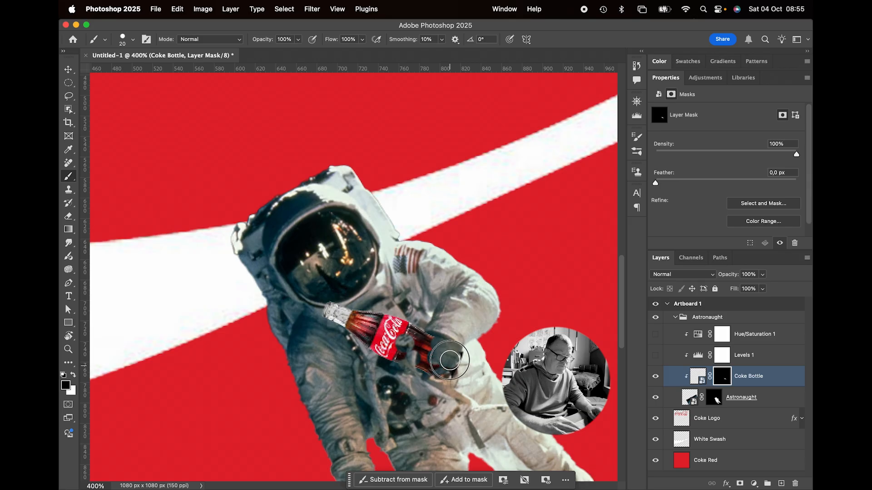
{"action": "mouse_move", "coordinate": [451, 359]}
{"action": "left_mouse_down"}
{"action": "mouse_move", "coordinate": [443, 356]}
{"action": "mouse_move", "coordinate": [461, 358]}
{"action": "mouse_move", "coordinate": [445, 388]}
{"action": "mouse_move", "coordinate": [453, 363]}
{"action": "left_mouse_up"}
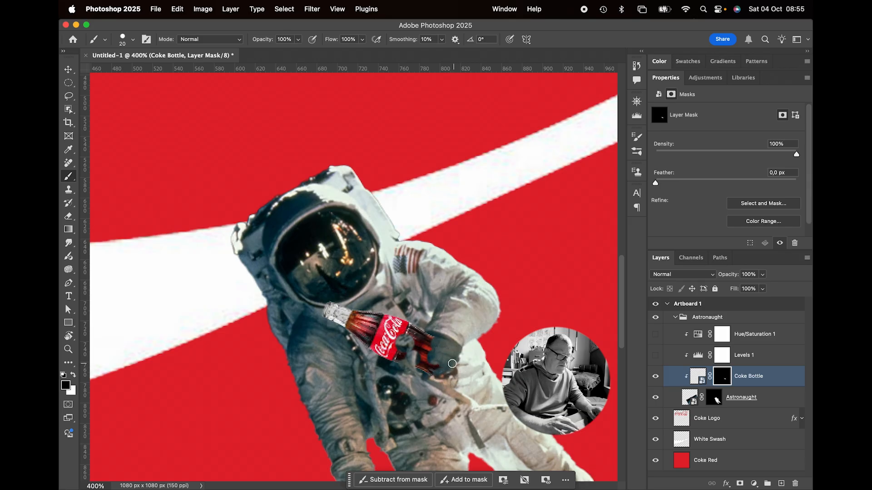
Reset the Brush tool to its default options
{"action": "left_click", "coordinate": [133, 39]}
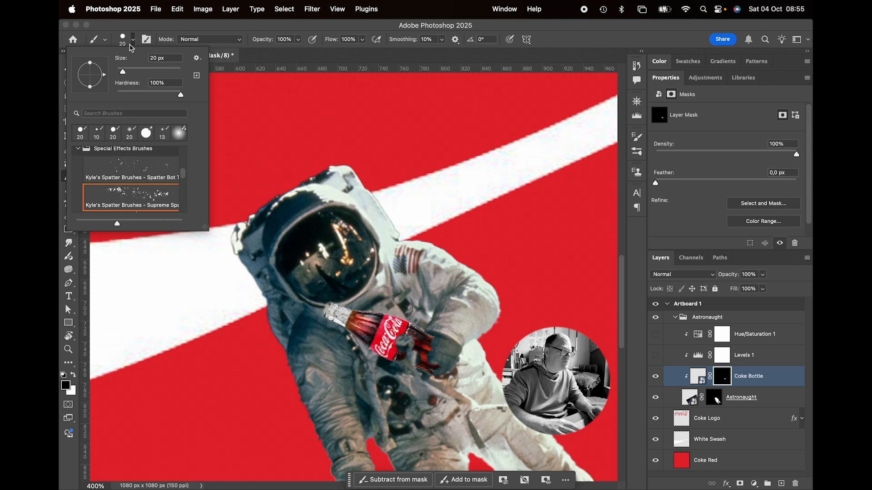
{"action": "left_click", "coordinate": [181, 96]}
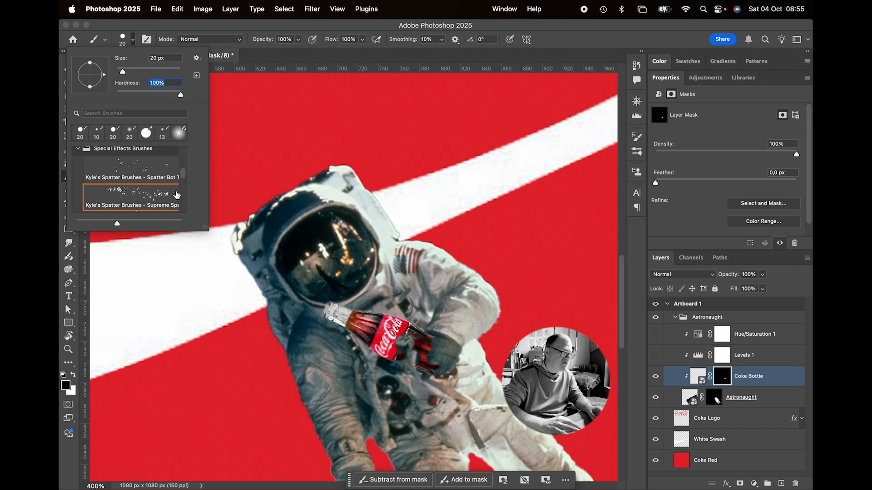
{"action": "left_click", "coordinate": [121, 38]}
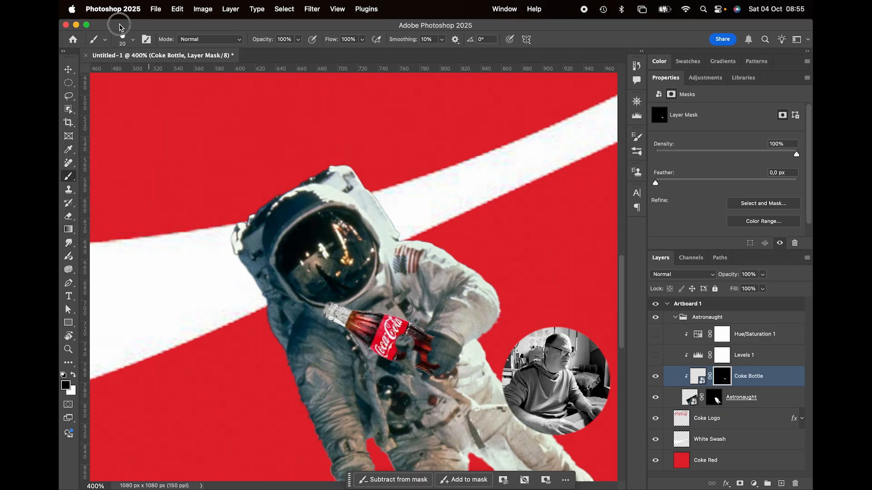
{"action": "right_click", "coordinate": [99, 42]}
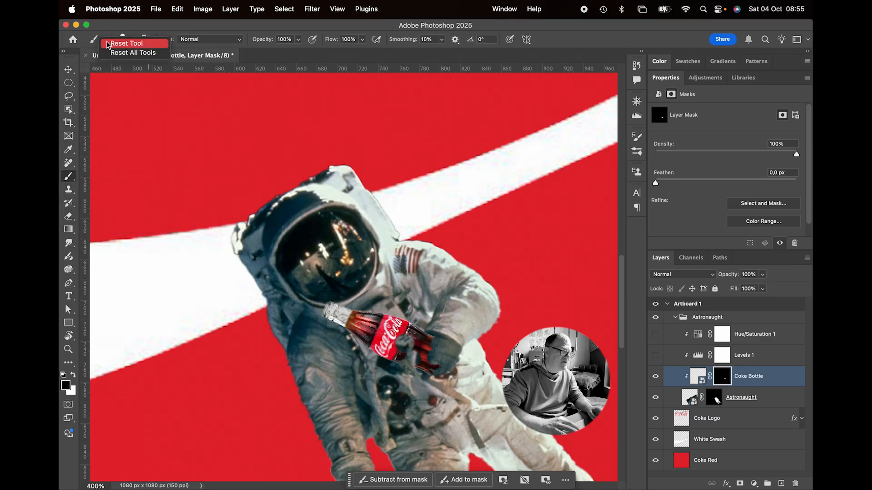
{"action": "left_click", "coordinate": [108, 44]}
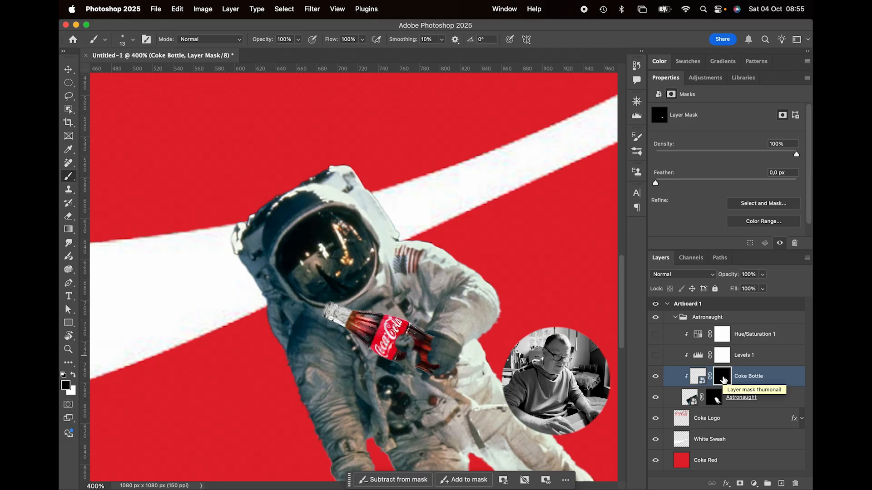
Undo the black painting on the Coke Bottle mask and the hiding of the two adjustment layers
{"action": "key", "text": "super+z"}
{"action": "key", "text": "super+z"}
{"action": "key", "text": "super+z"}
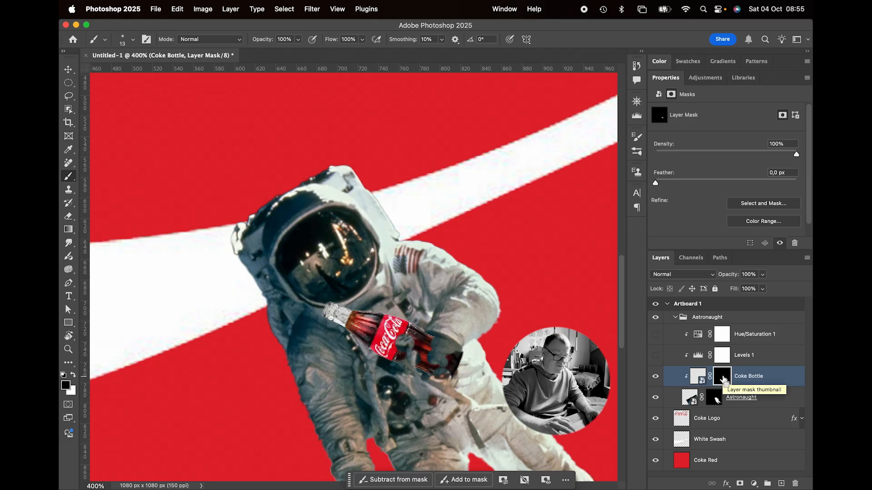
{"action": "key", "text": "super+z"}
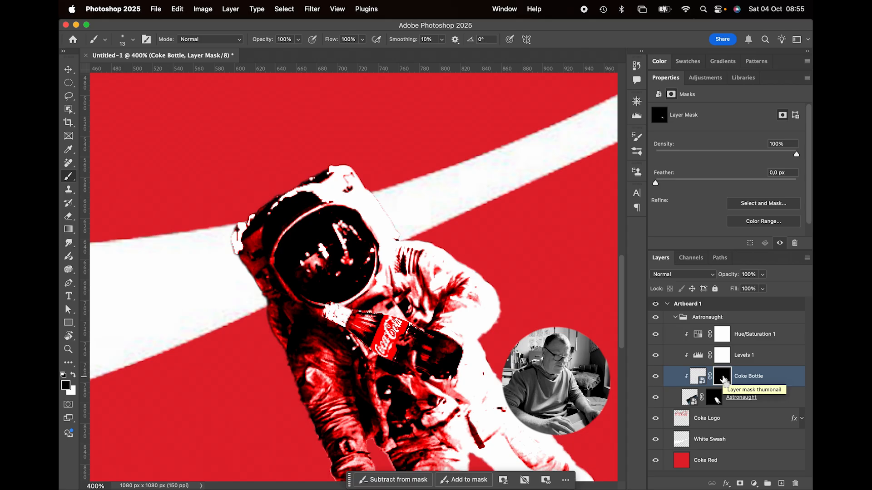
{"action": "key", "text": "super+z"}
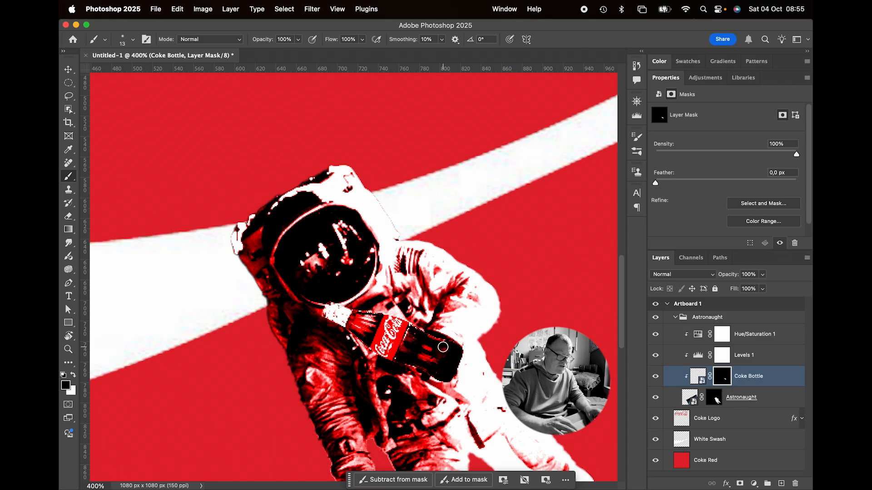
Reset the Brush tool and paint black at 13 px on the Coke Bottle mask where the glove should overlap the bottle's base
{"action": "left_click", "coordinate": [133, 43]}
{"action": "left_click", "coordinate": [133, 43]}
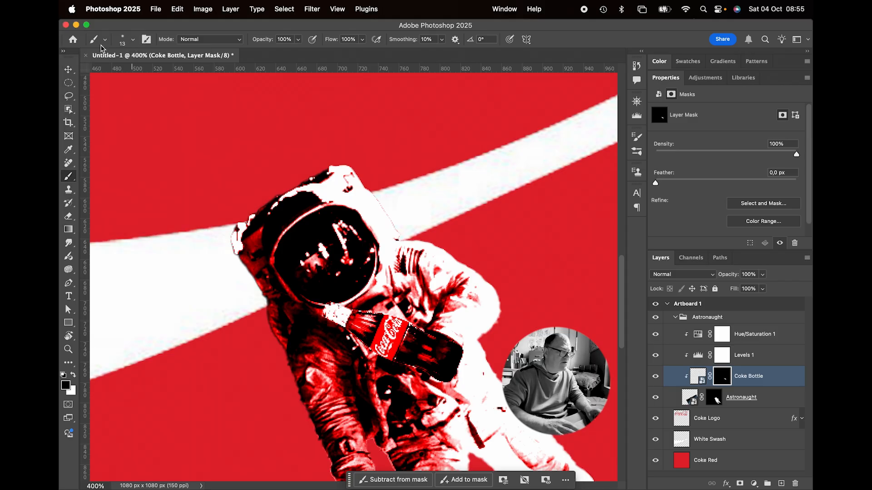
{"action": "right_click", "coordinate": [92, 39]}
{"action": "left_click", "coordinate": [110, 44]}
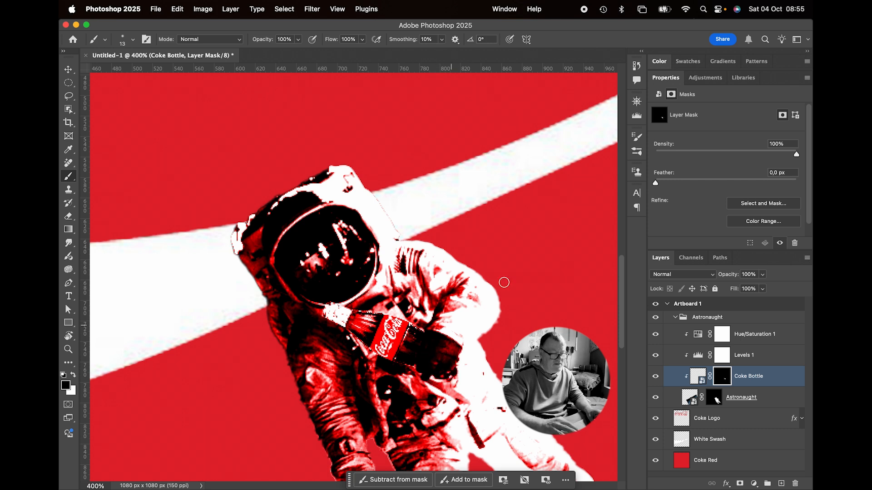
Scale the Coke Bottle layer in the Astronaught group to about 77.4% and keep it at the astronaut's hand
{"action": "left_click", "coordinate": [676, 317]}
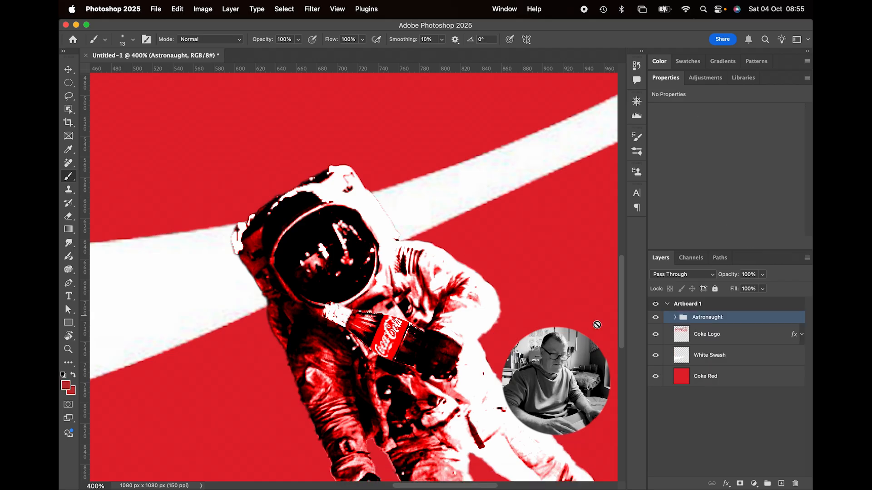
{"action": "key", "text": "super+0"}
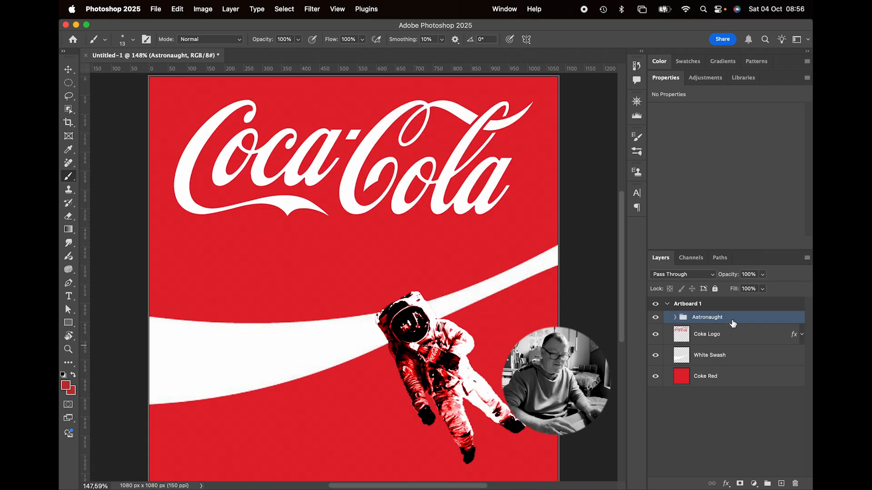
{"action": "left_click", "coordinate": [676, 318]}
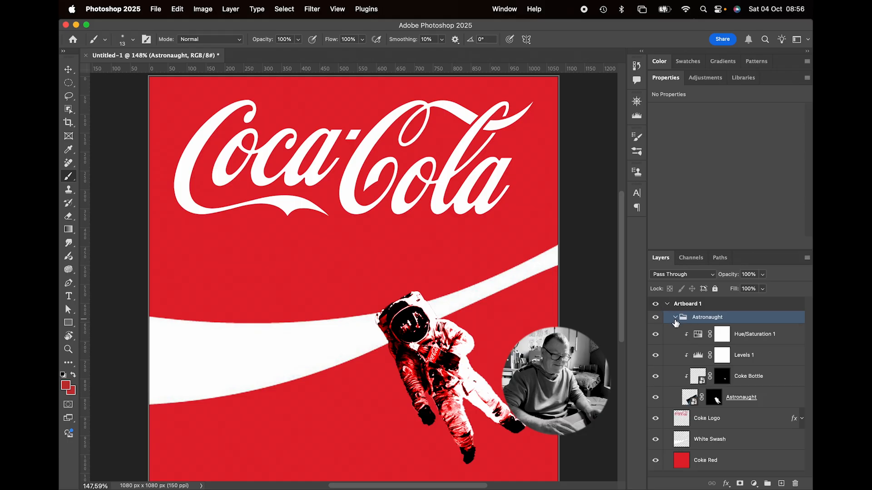
{"action": "left_click", "coordinate": [756, 377]}
{"action": "key", "text": "super+t"}
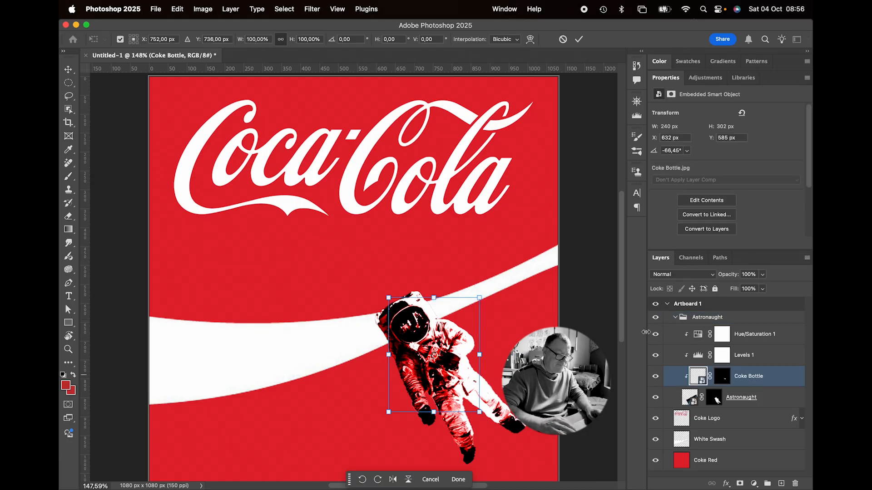
{"action": "left_click_drag", "start_coordinate": [481, 297], "coordinate": [474, 313]}
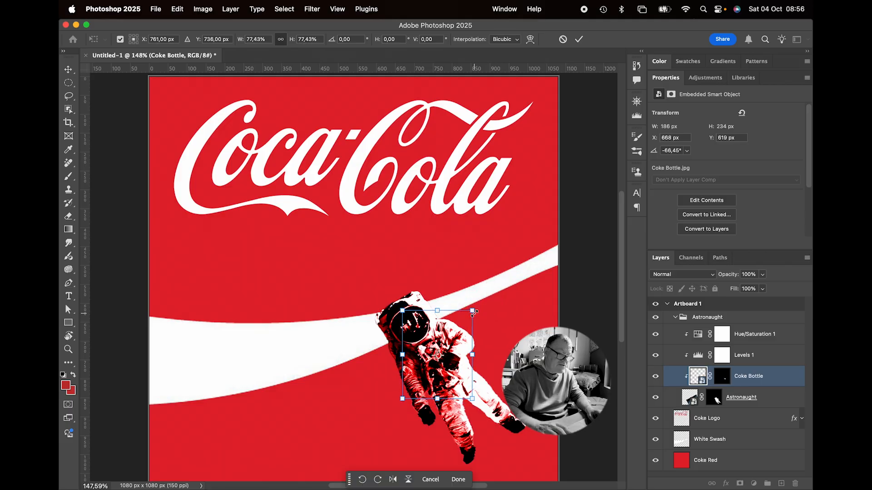
{"action": "key", "text": "b"}
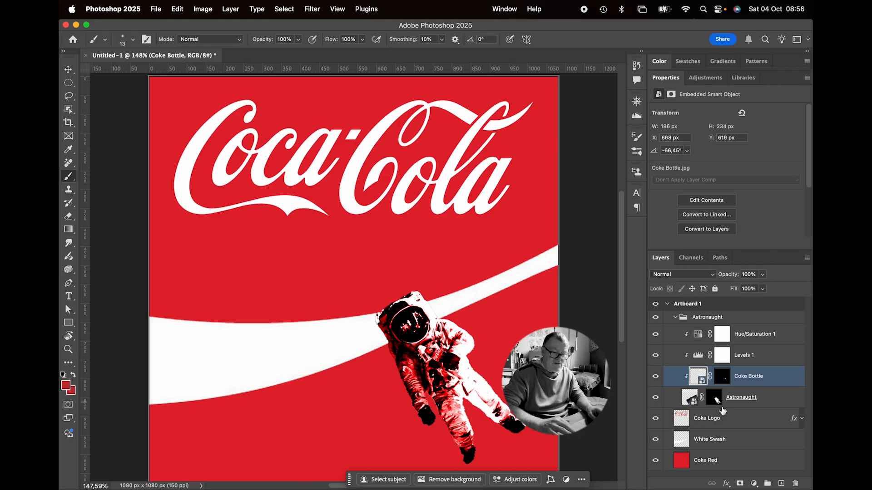
Collapse the Astronaught group and add a new layer named Bubbles above it
{"action": "left_click", "coordinate": [676, 318]}
{"action": "left_click", "coordinate": [732, 322]}
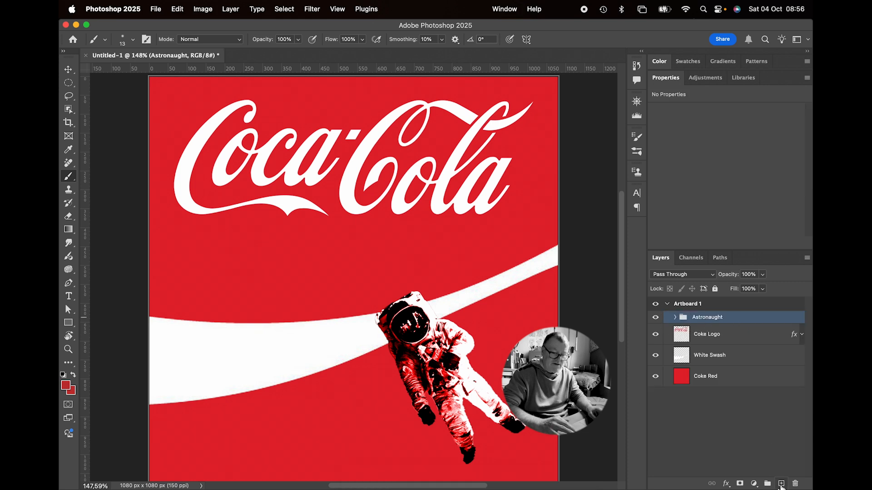
{"action": "left_click", "coordinate": [781, 483]}
{"action": "double_click", "coordinate": [702, 321]}
{"action": "type", "text": "Bub"}
{"action": "key", "text": "Return"}
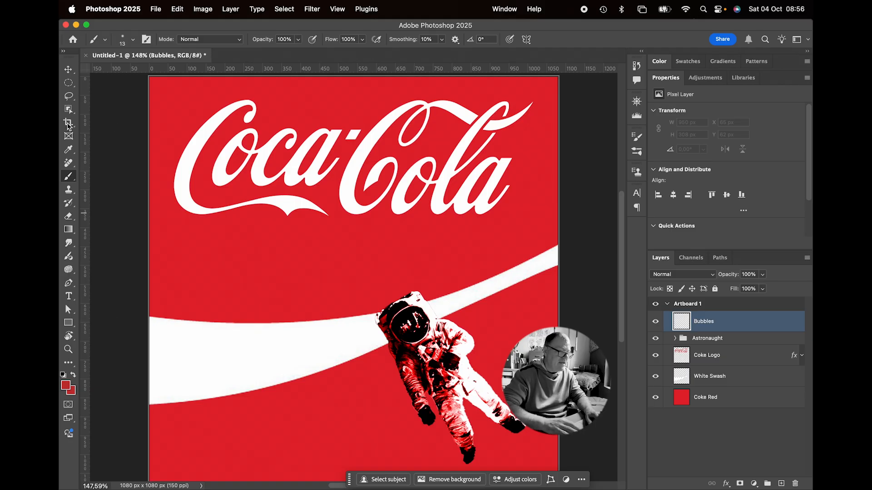
Set the foreground color to white (#ffffff), and try a brush dab on the Bubbles layer before undoing it
{"action": "left_click", "coordinate": [67, 389]}
{"action": "left_click", "coordinate": [451, 135]}
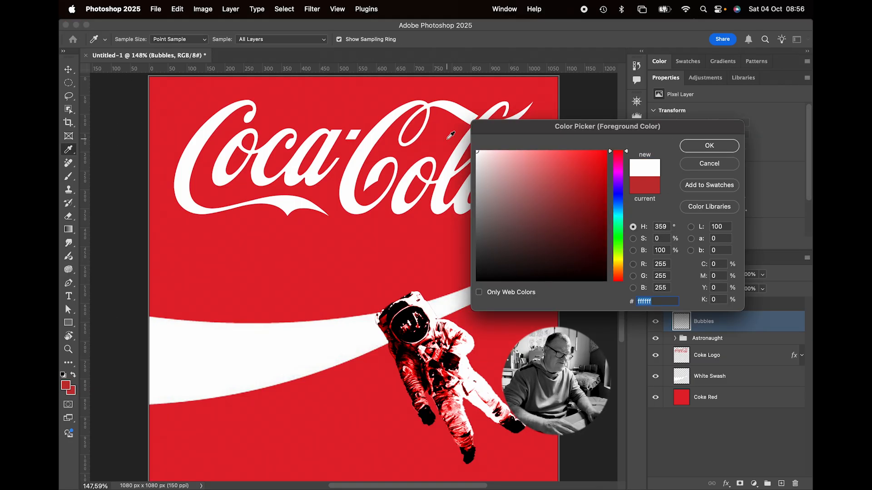
{"action": "left_click", "coordinate": [722, 150]}
{"action": "left_click", "coordinate": [315, 263]}
{"action": "key", "text": "super+z"}
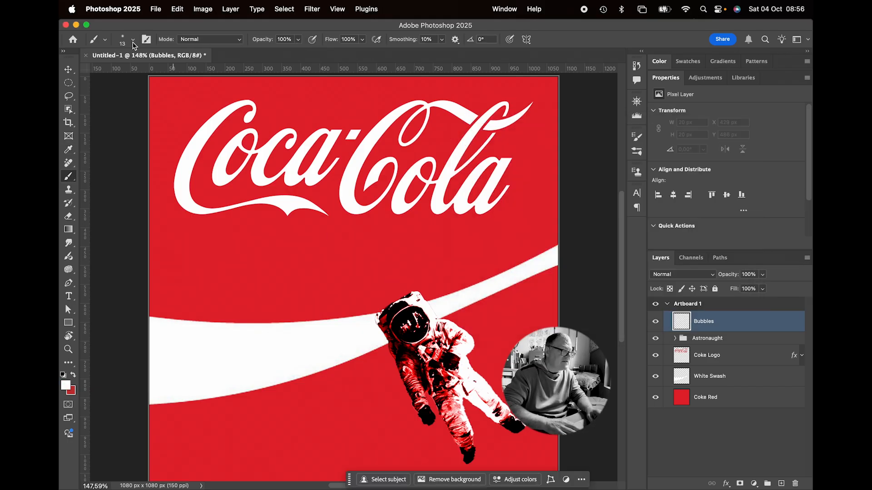
Set the 13 px brush's hardness to 100%, and test it with one dab on the Bubbles layer before undoing it
{"action": "left_click", "coordinate": [133, 41]}
{"action": "left_click_drag", "start_coordinate": [124, 86], "coordinate": [218, 96]}
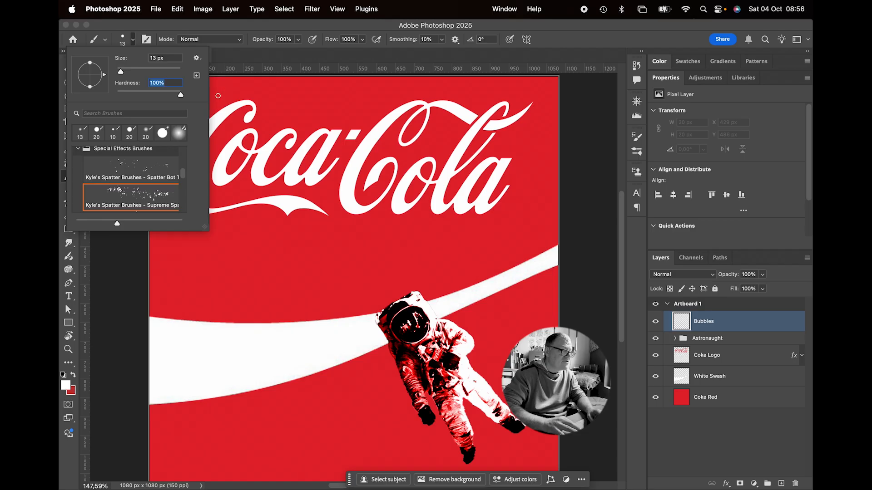
{"action": "key", "text": "Return"}
{"action": "left_click", "coordinate": [242, 289]}
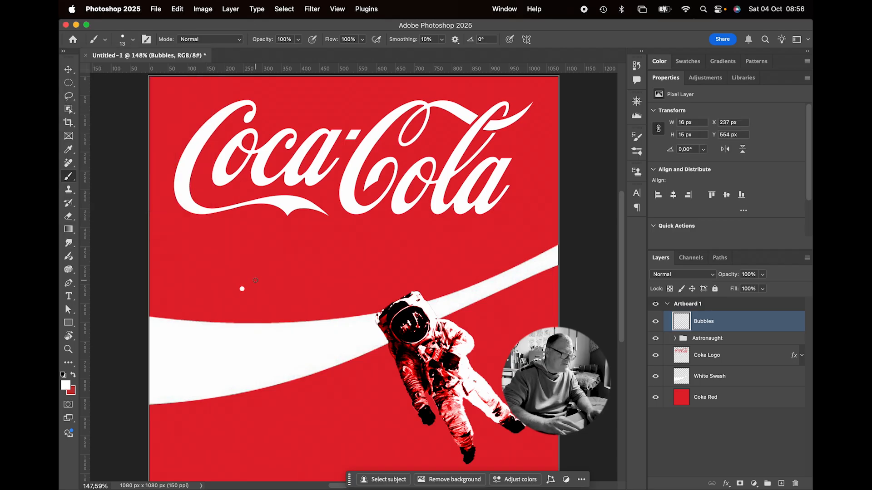
{"action": "key", "text": "super+z"}
{"action": "key", "text": "super+z"}
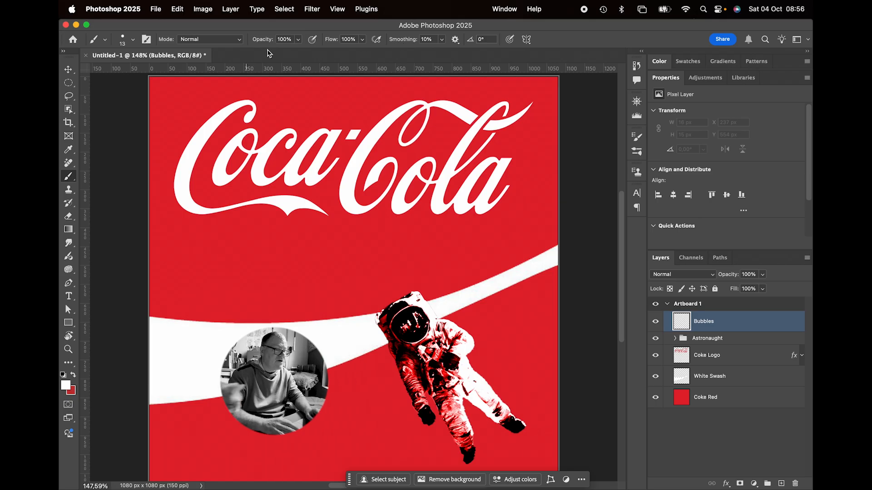
Set the brush tip spacing to 262% and the Shape Dynamics size jitter to 65%
{"action": "left_click", "coordinate": [147, 39]}
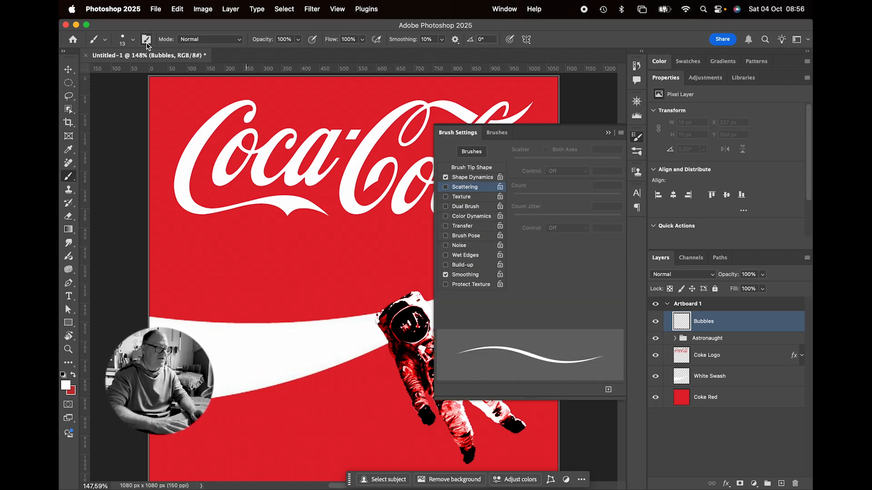
{"action": "left_click", "coordinate": [457, 169]}
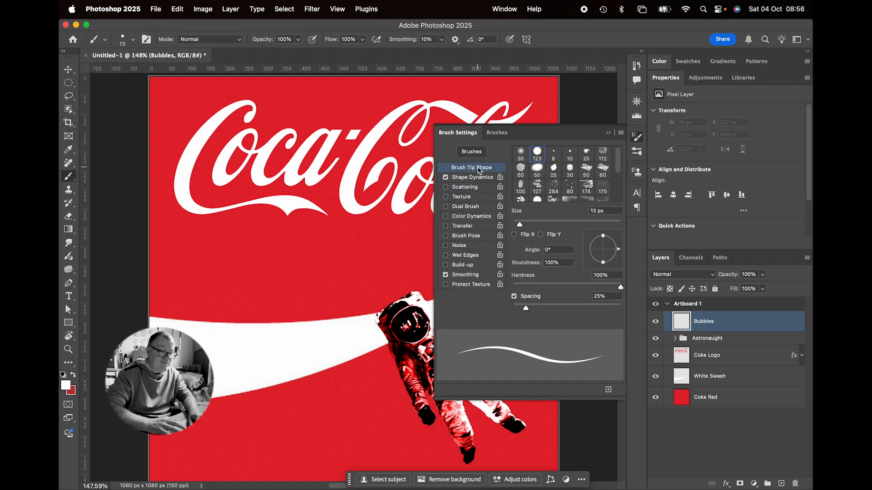
{"action": "left_click_drag", "start_coordinate": [526, 308], "coordinate": [598, 309]}
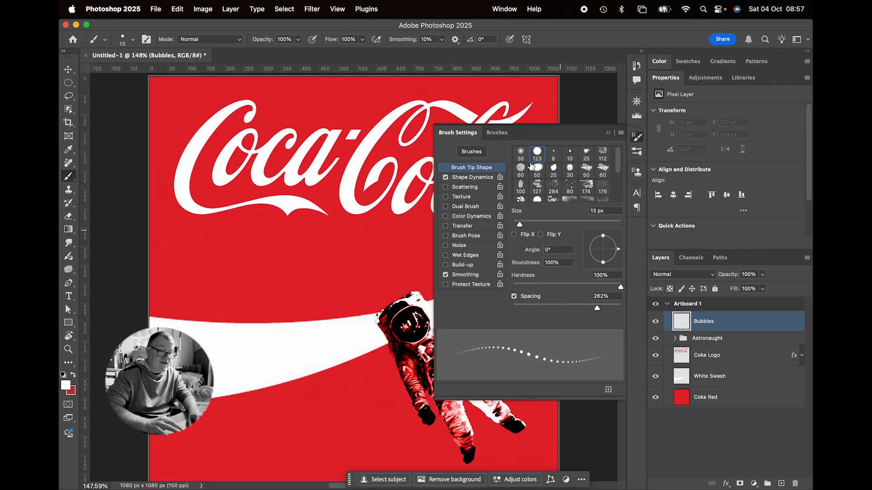
{"action": "left_click", "coordinate": [476, 177]}
{"action": "left_click_drag", "start_coordinate": [512, 162], "coordinate": [584, 168]}
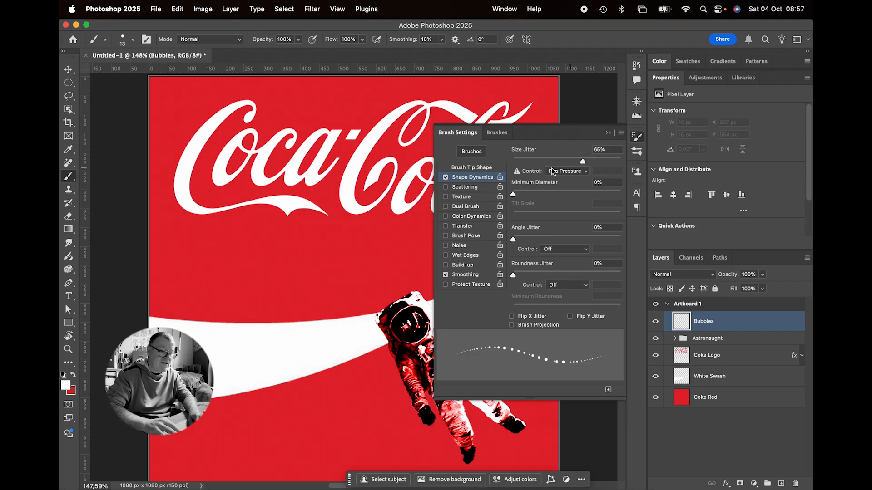
Enable Scattering for the brush with scatter at 652% and count at 2, and close the brush settings
{"action": "left_click", "coordinate": [475, 187]}
{"action": "left_click_drag", "start_coordinate": [519, 163], "coordinate": [584, 164]}
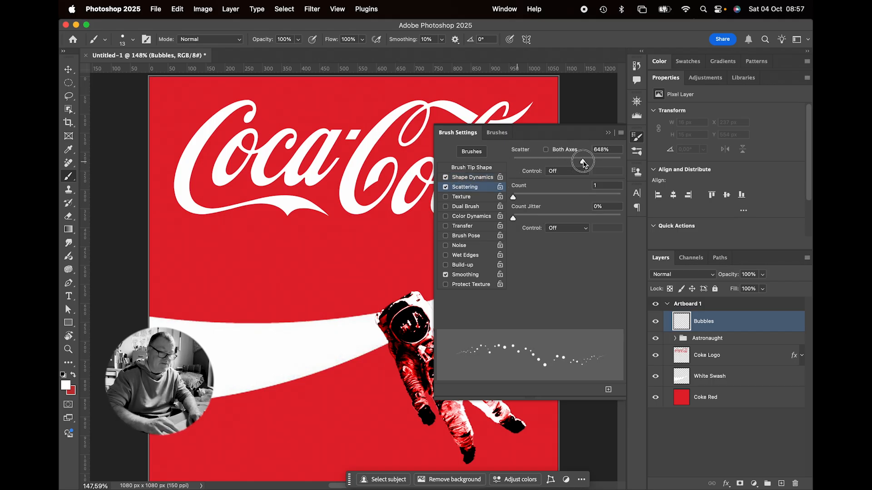
{"action": "left_click_drag", "start_coordinate": [520, 199], "coordinate": [518, 201]}
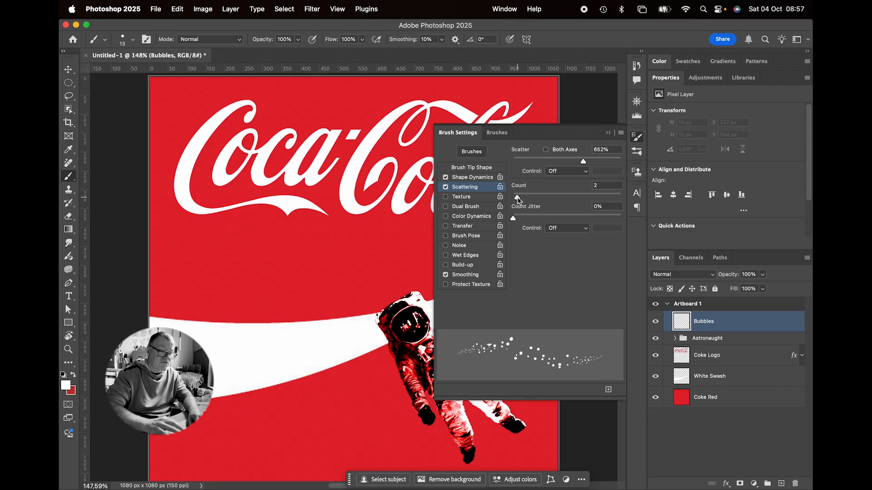
{"action": "left_click", "coordinate": [608, 133]}
Paint a test stroke of scattered white bubbles across the red area above the swash, and undo it
{"action": "mouse_move", "coordinate": [217, 301]}
{"action": "left_mouse_down"}
{"action": "mouse_move", "coordinate": [291, 266]}
{"action": "mouse_move", "coordinate": [374, 260]}
{"action": "mouse_move", "coordinate": [474, 241]}
{"action": "left_mouse_up"}
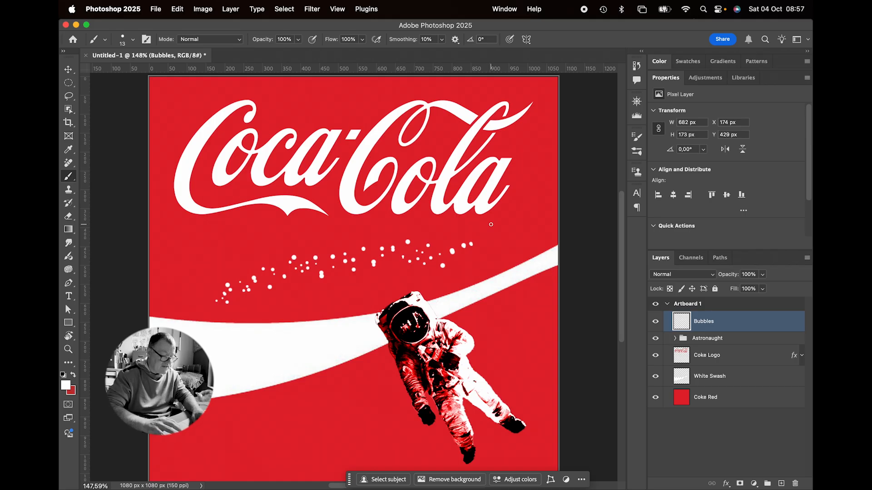
{"action": "key", "text": "super+z"}
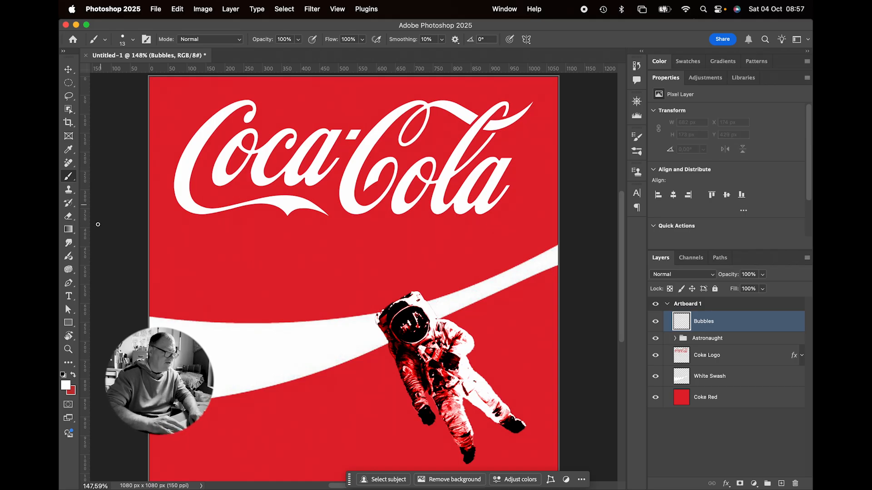
Draw an open winding path with the Pen tool from the astronaut's chest, across the swash and logo, up to the artboard's upper edge
{"action": "left_click", "coordinate": [69, 283]}
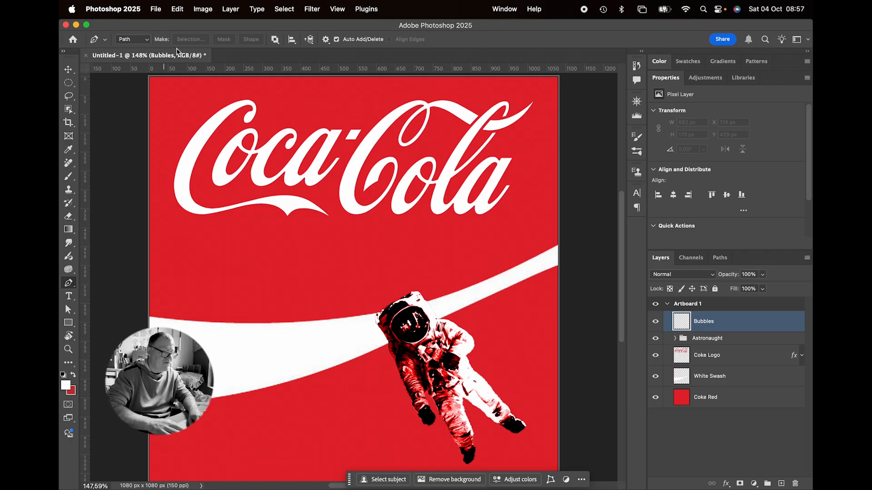
{"action": "left_click_drag", "start_coordinate": [415, 347], "coordinate": [444, 354]}
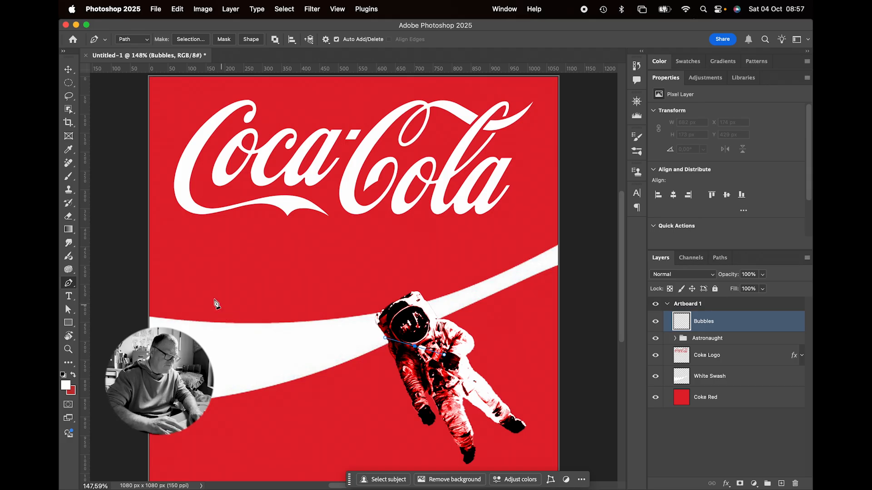
{"action": "left_click_drag", "start_coordinate": [191, 269], "coordinate": [195, 173]}
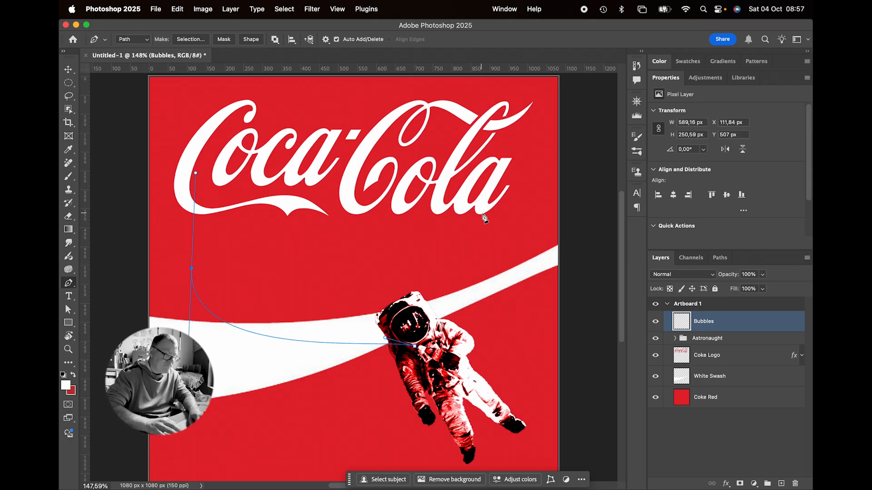
{"action": "left_click_drag", "start_coordinate": [490, 210], "coordinate": [493, 155]}
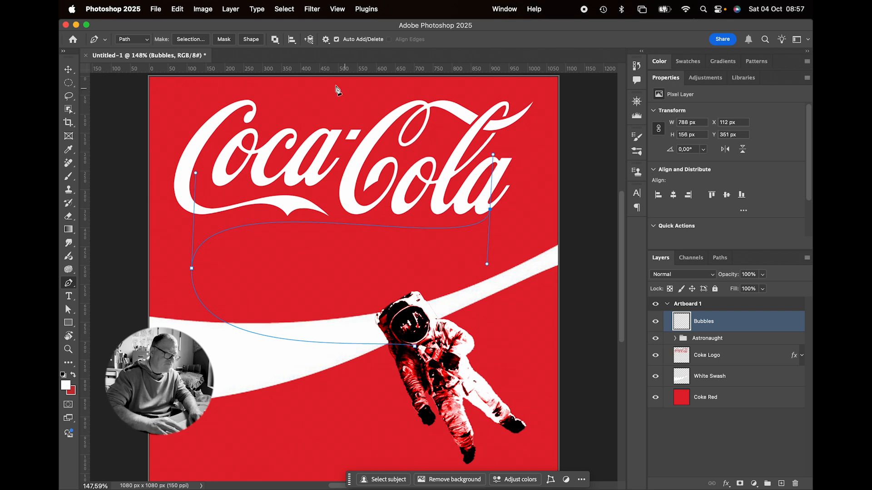
{"action": "scroll", "coordinate": [280, 99], "scroll_direction": "up", "scroll_amount": 2}
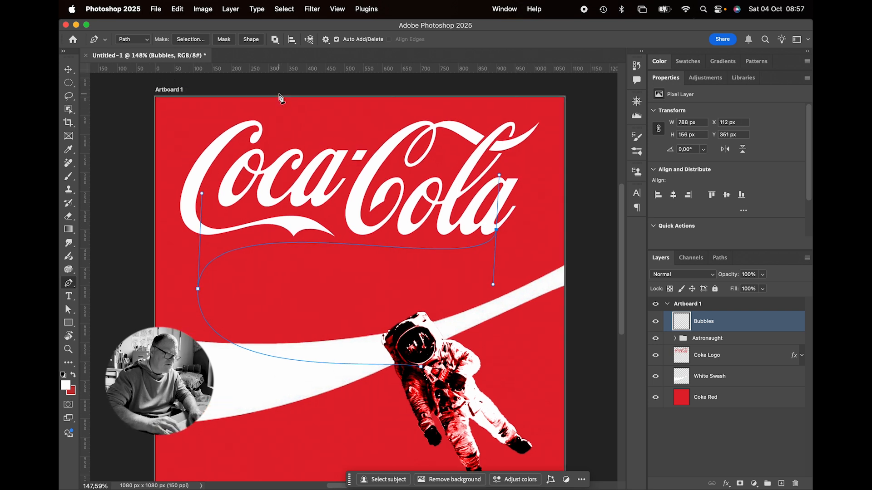
{"action": "left_click_drag", "start_coordinate": [260, 96], "coordinate": [292, 179]}
{"action": "scroll", "coordinate": [292, 179], "scroll_direction": "down", "scroll_amount": 7}
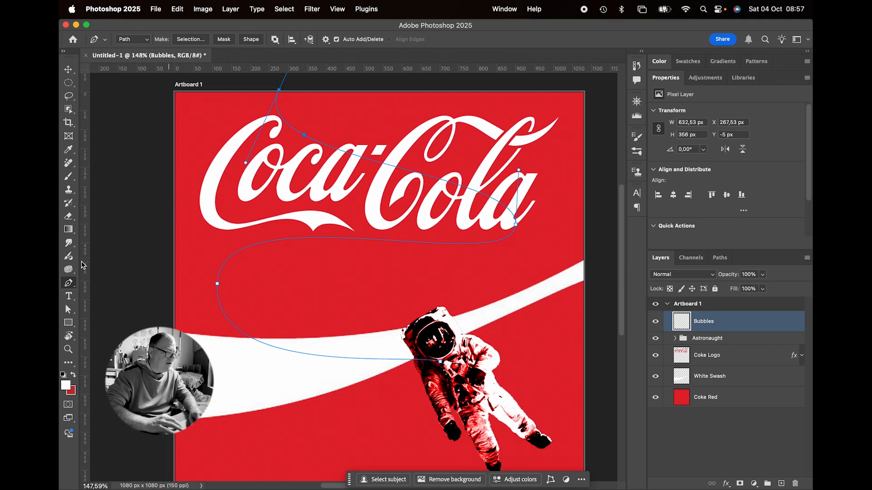
Lengthen both curve handles of the path's anchor at the logo's final letter, and move that anchor outward to widen the bend
{"action": "left_click", "coordinate": [67, 313]}
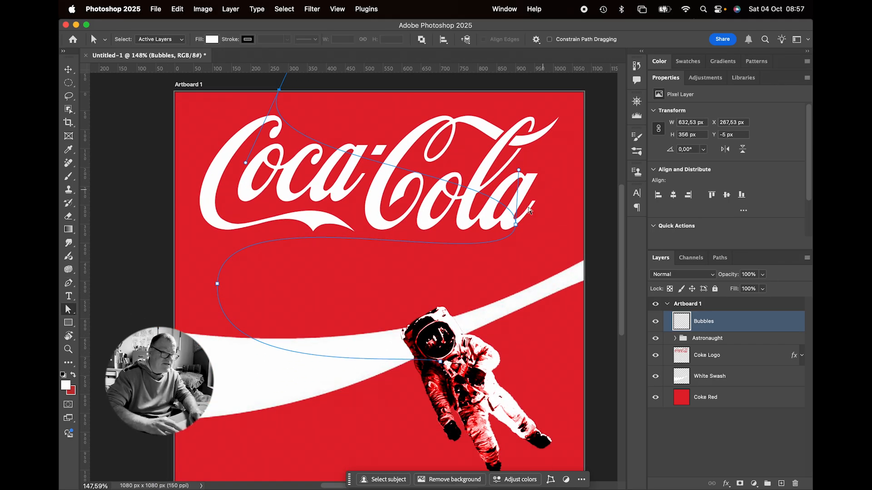
{"action": "left_click", "coordinate": [516, 227]}
{"action": "left_click_drag", "start_coordinate": [512, 283], "coordinate": [512, 321]}
{"action": "left_click_drag", "start_coordinate": [518, 172], "coordinate": [518, 148]}
{"action": "left_click_drag", "start_coordinate": [516, 225], "coordinate": [537, 221]}
{"action": "left_click", "coordinate": [69, 69]}
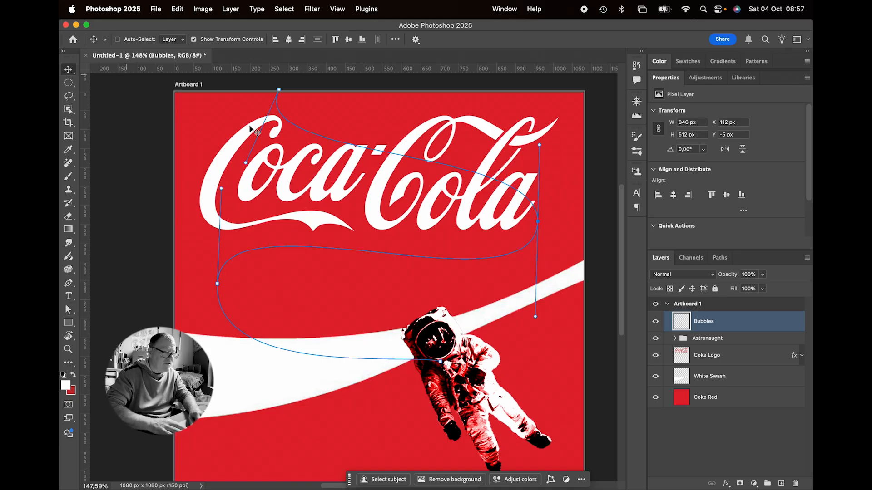
Stroke the Work Path with the white scattered 13 px brush on the Bubbles layer, deselect the path and return to the layer list
{"action": "left_click", "coordinate": [719, 259]}
{"action": "left_click", "coordinate": [703, 275]}
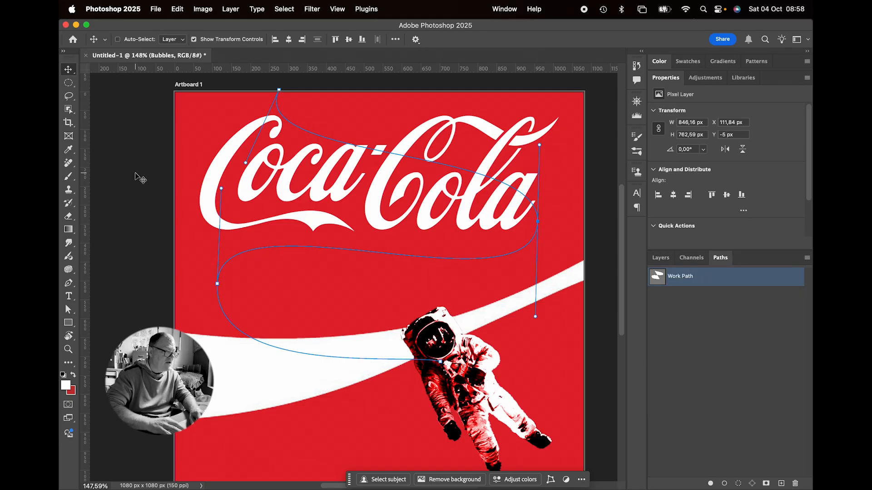
{"action": "left_click", "coordinate": [68, 177]}
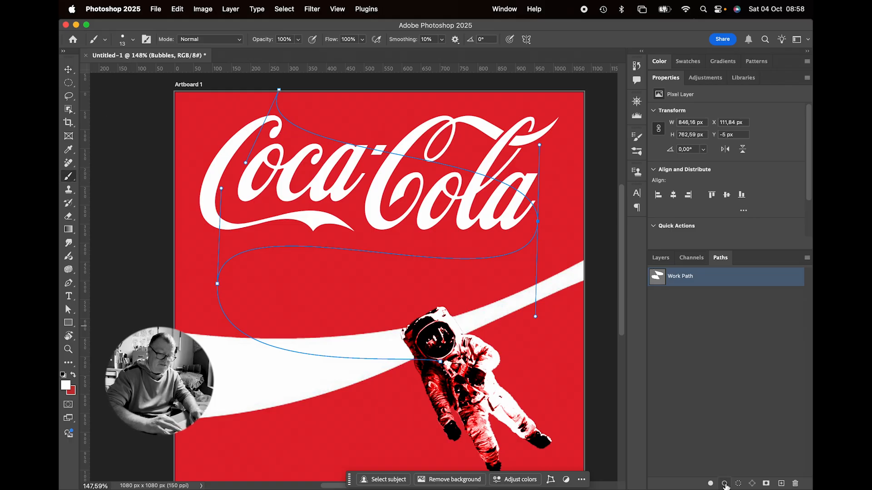
{"action": "left_click", "coordinate": [725, 484]}
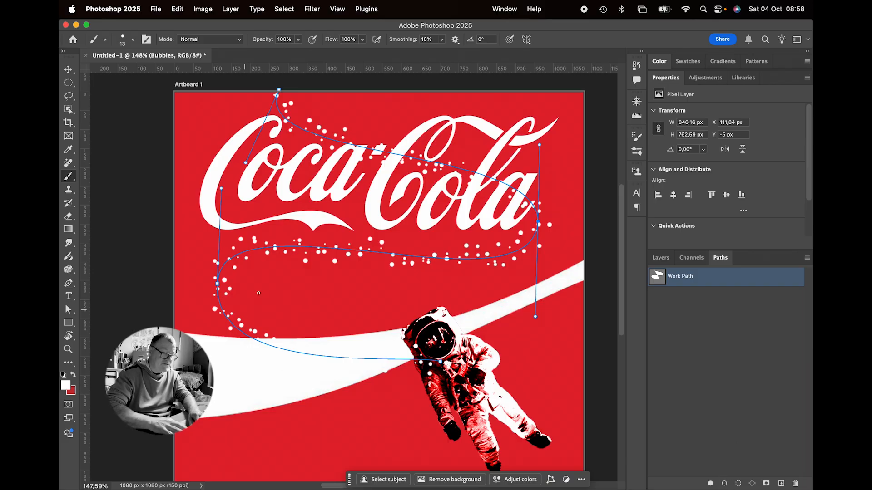
{"action": "left_click", "coordinate": [684, 302]}
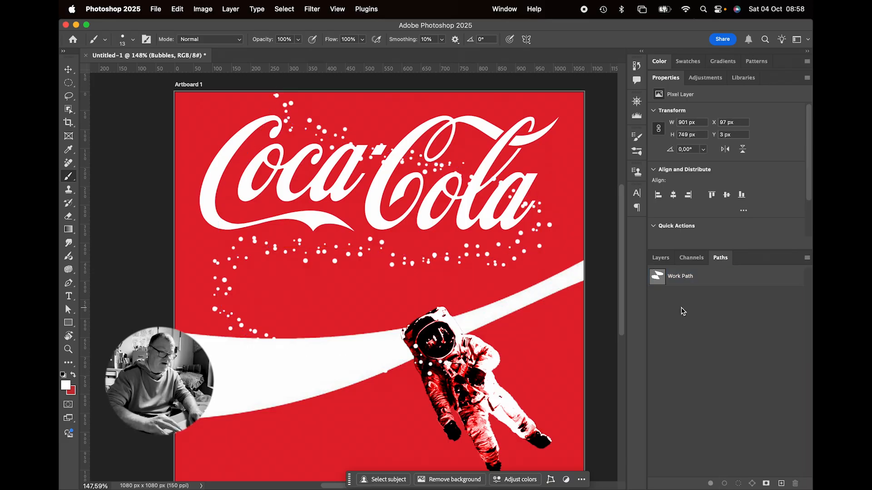
{"action": "left_click", "coordinate": [661, 258]}
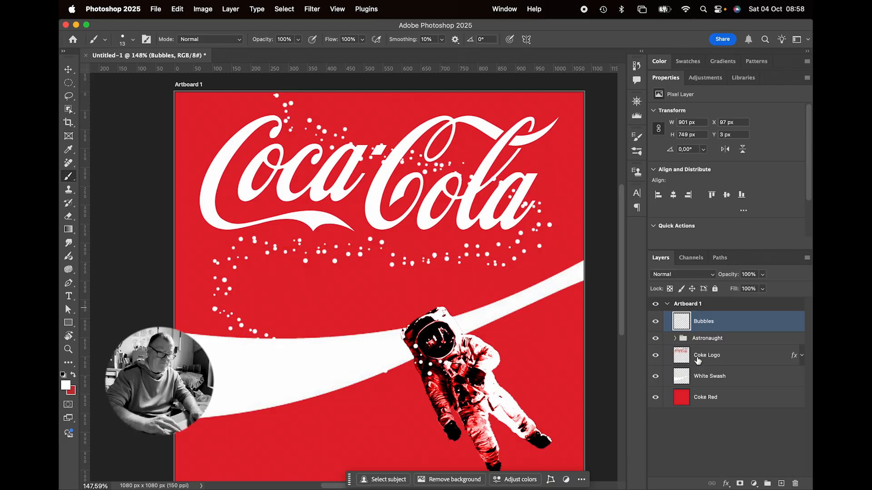
{"action": "scroll", "coordinate": [427, 243], "scroll_direction": "down", "scroll_amount": 1}
{"action": "scroll", "coordinate": [427, 243], "scroll_direction": "right", "scroll_amount": 1}
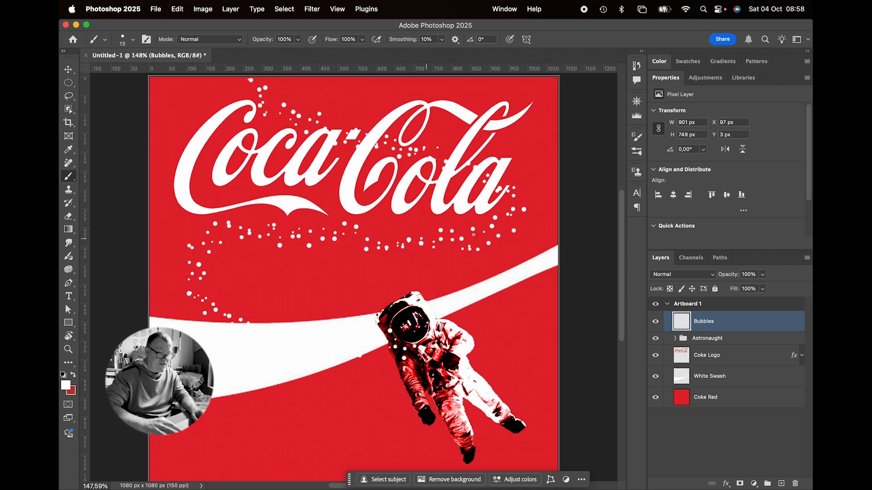